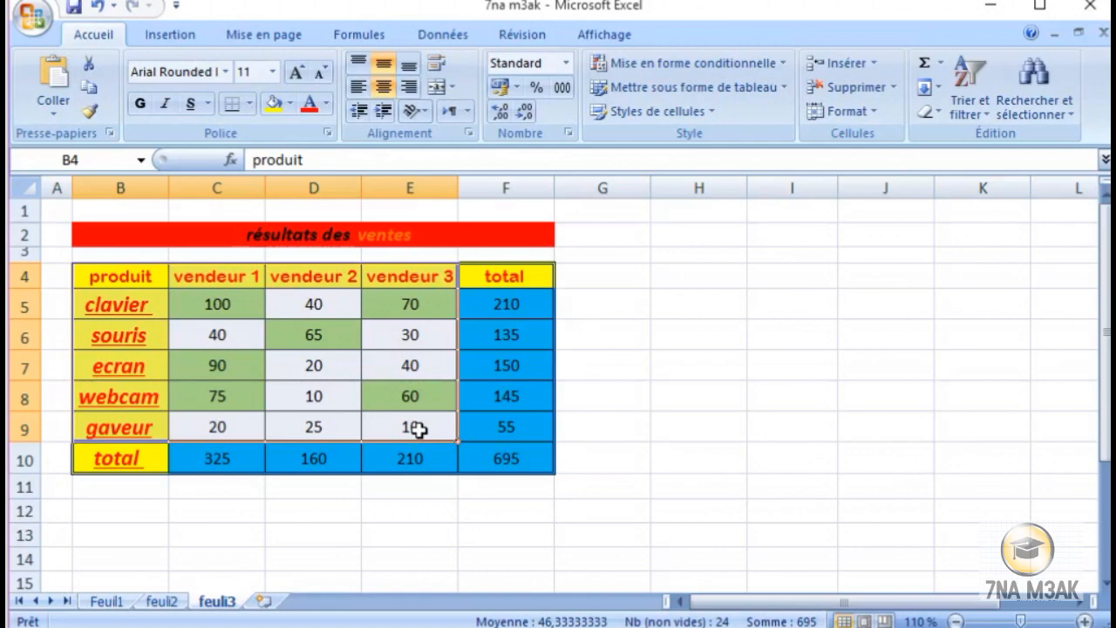
Insert a default chart from the selected product and vendor data, and delete it
key(alt+F1)
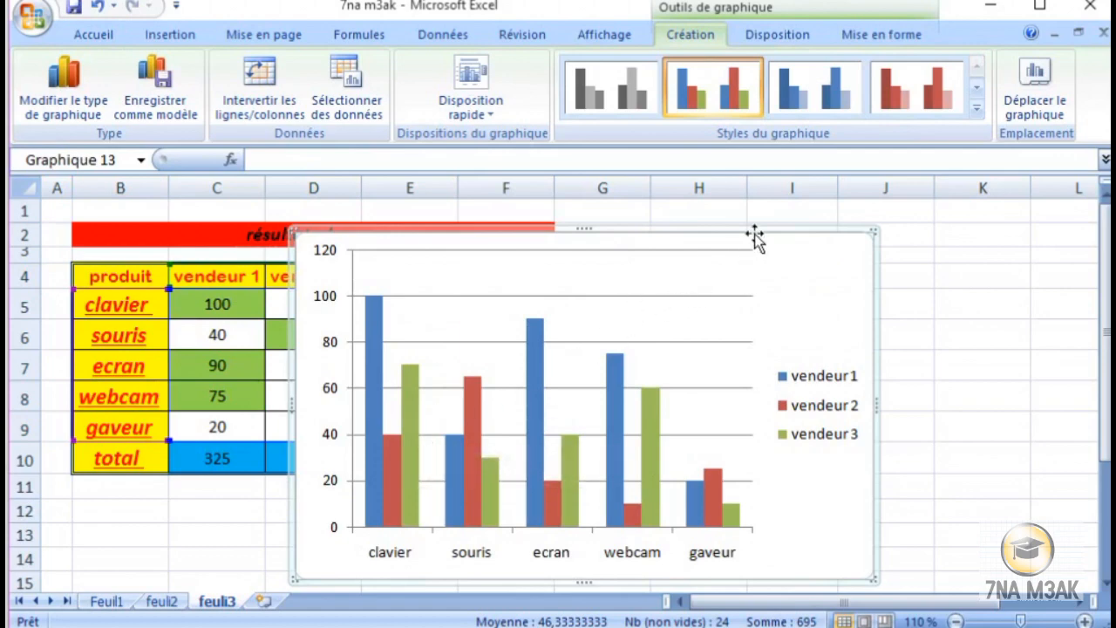
key(Delete)
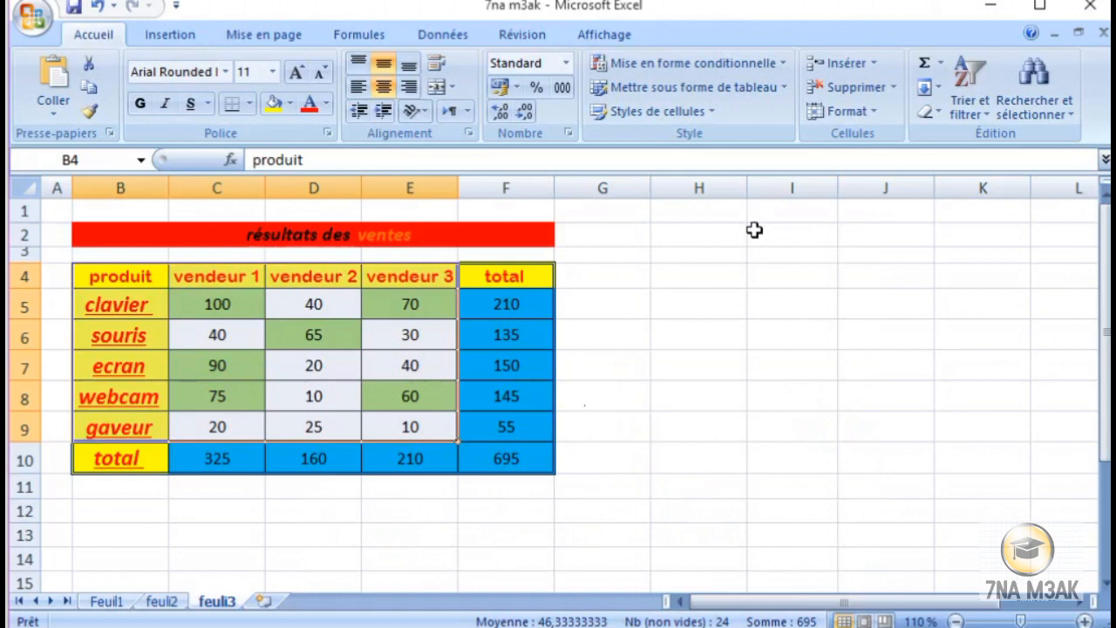
Browse the available chart types and insert a clustered column chart (Histogramme) of the product sales per vendor
click(185, 44)
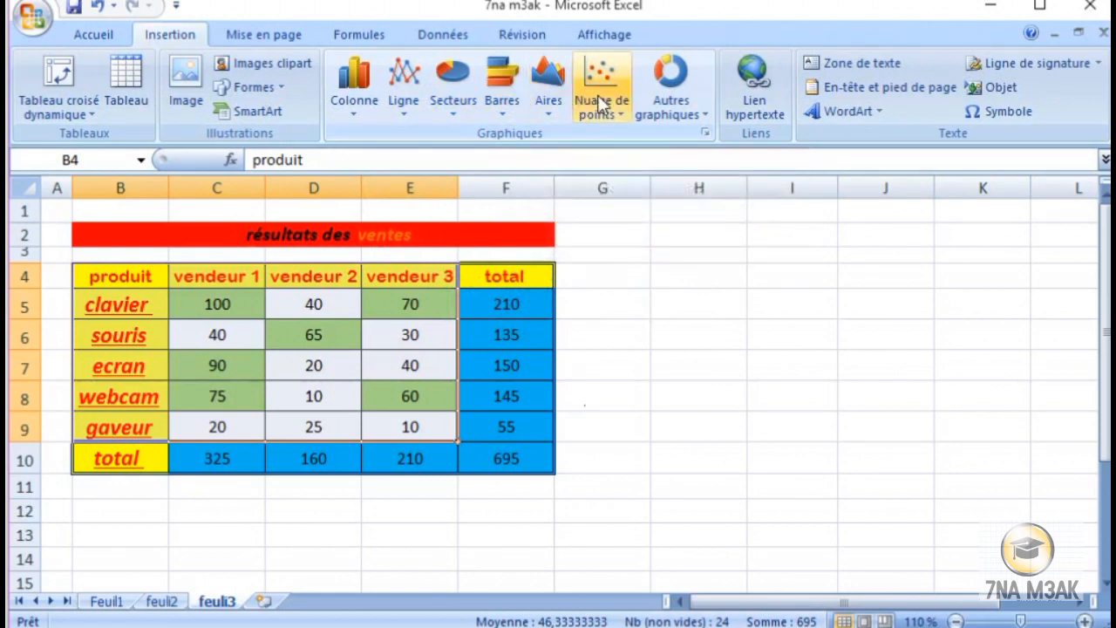
click(704, 132)
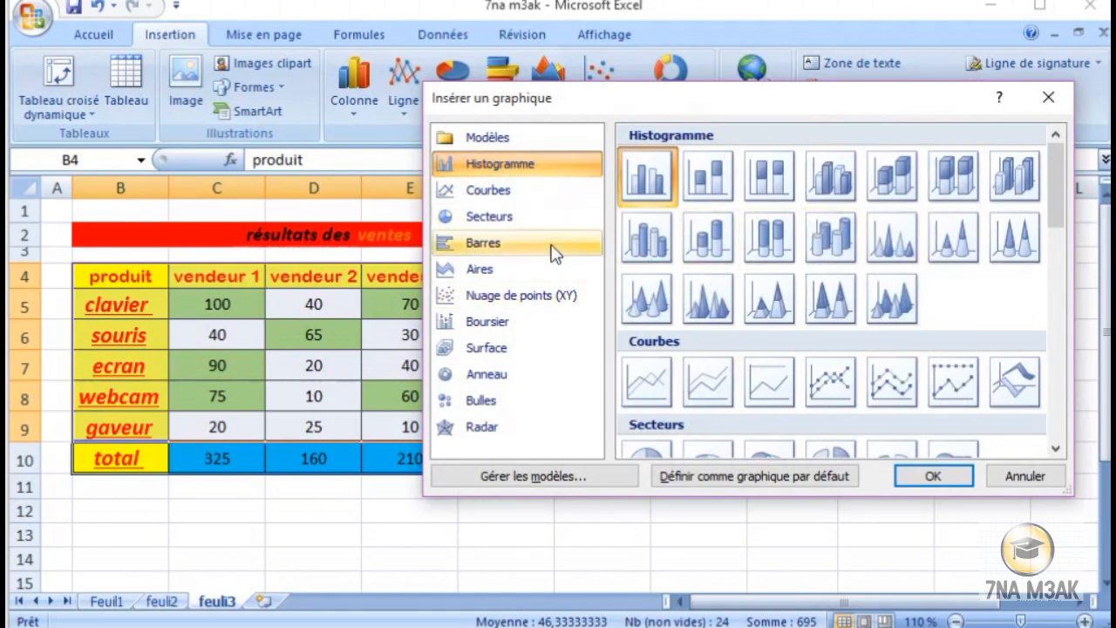
click(506, 192)
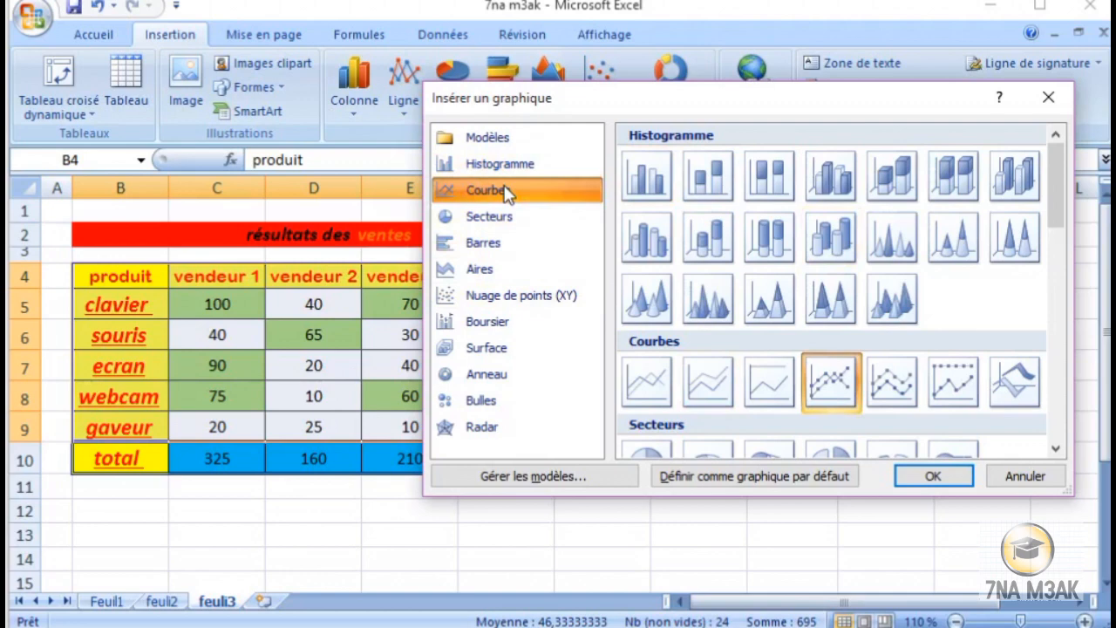
click(506, 219)
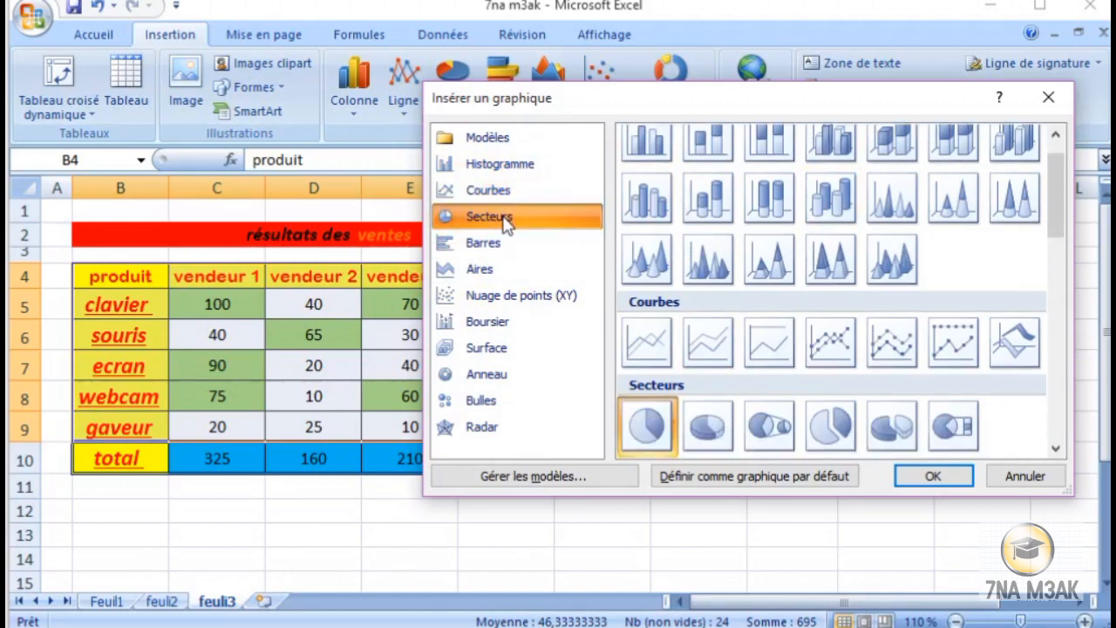
click(495, 351)
click(493, 375)
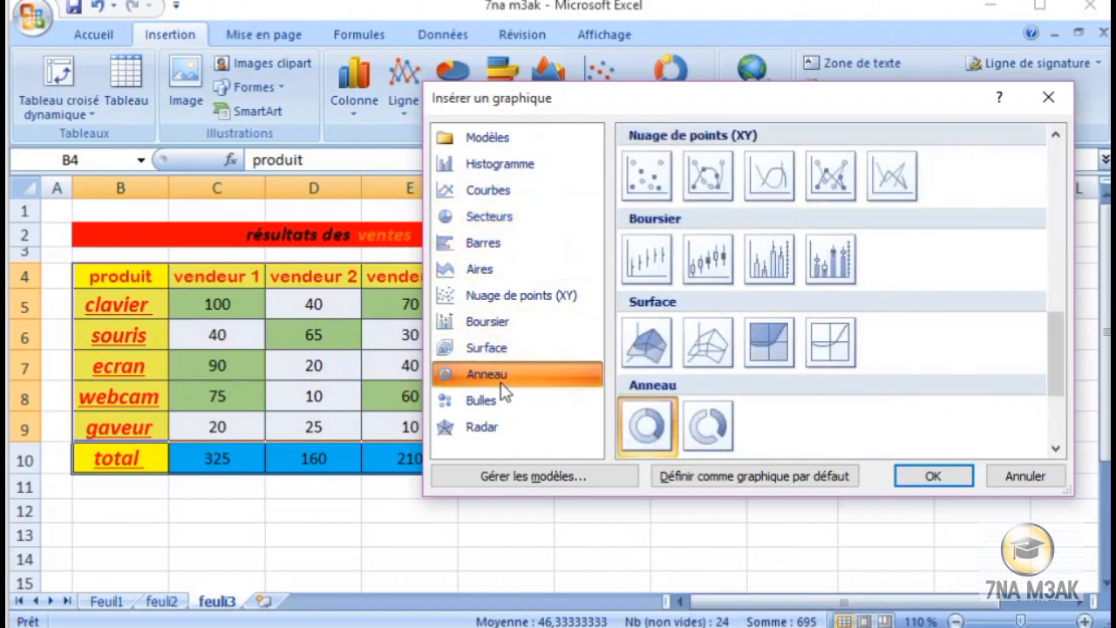
click(514, 166)
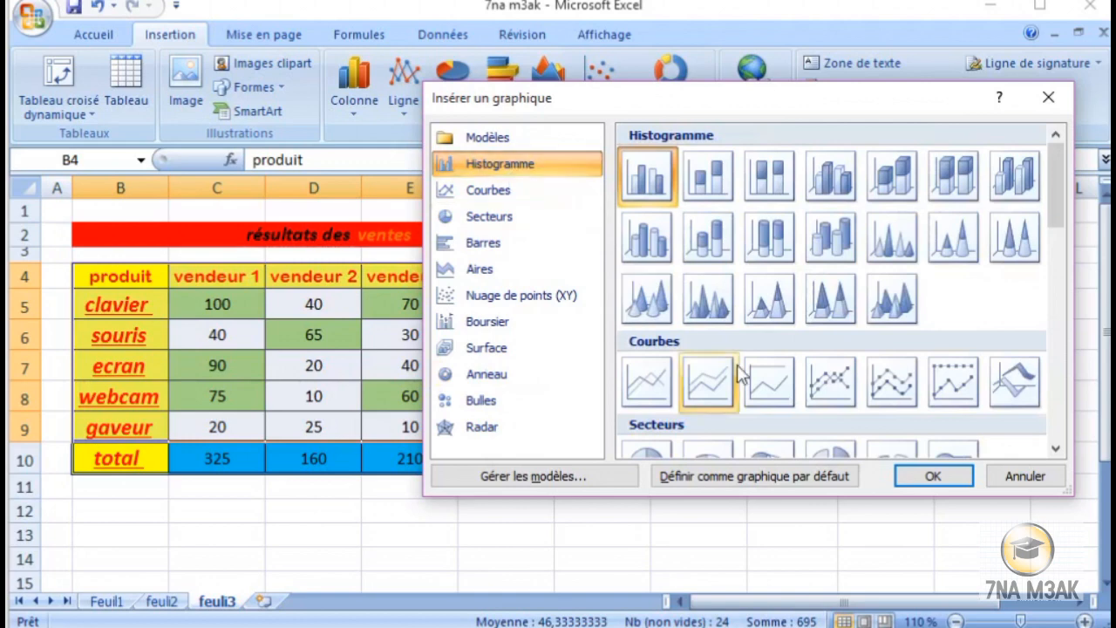
click(941, 473)
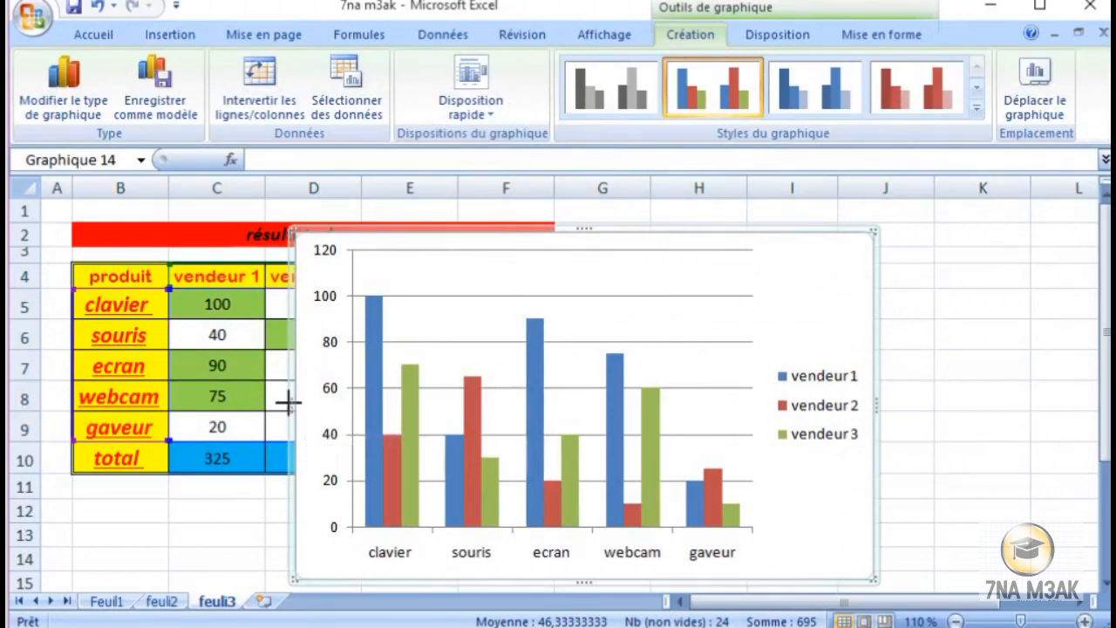
Resize the chart to about 5.89 cm high and 8.3 cm wide, shifting its plot area slightly up
drag(291, 401, 501, 402)
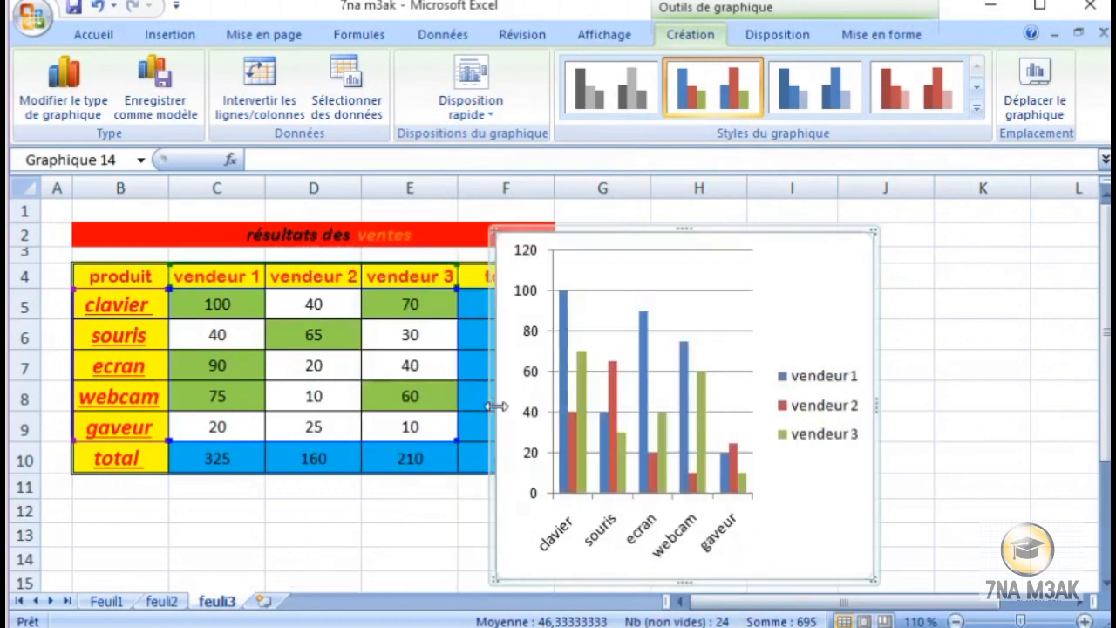
drag(685, 261, 690, 219)
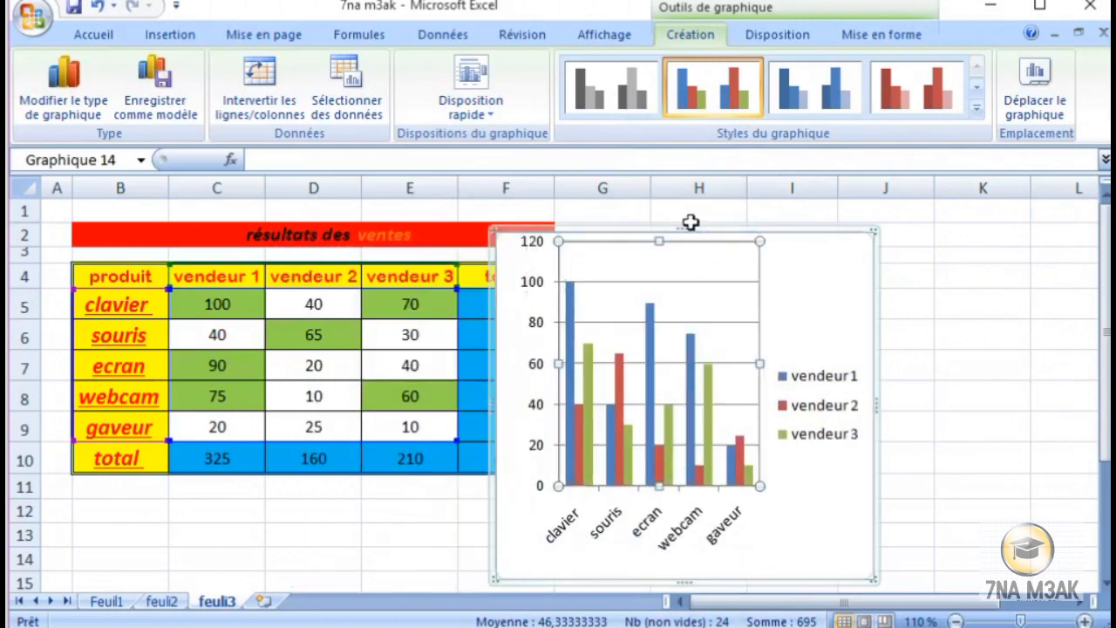
click(689, 229)
click(685, 237)
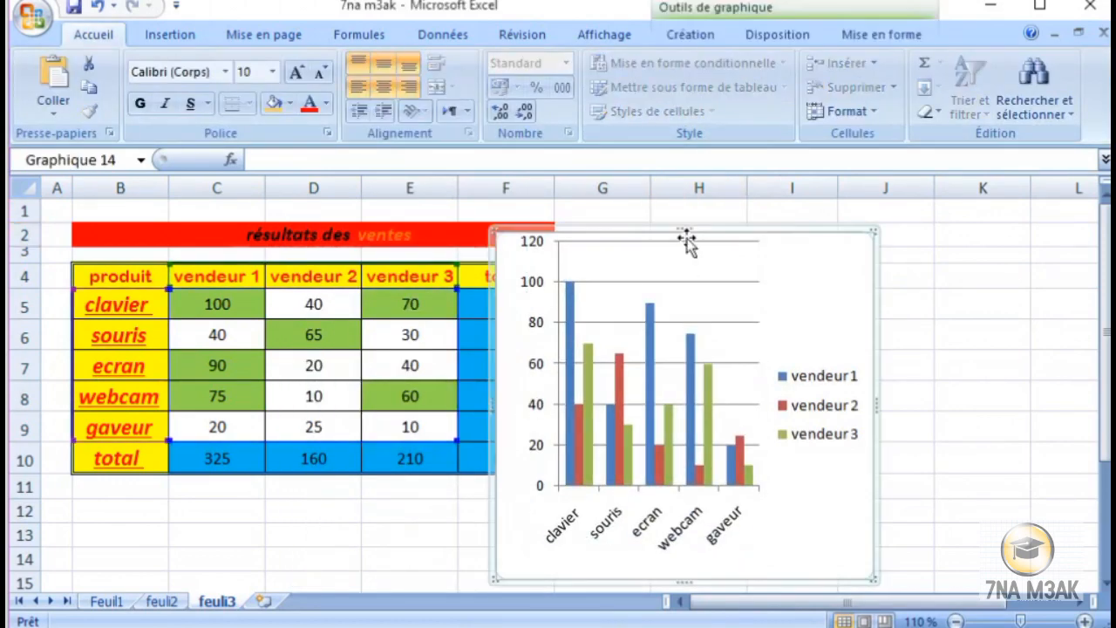
drag(688, 229, 672, 310)
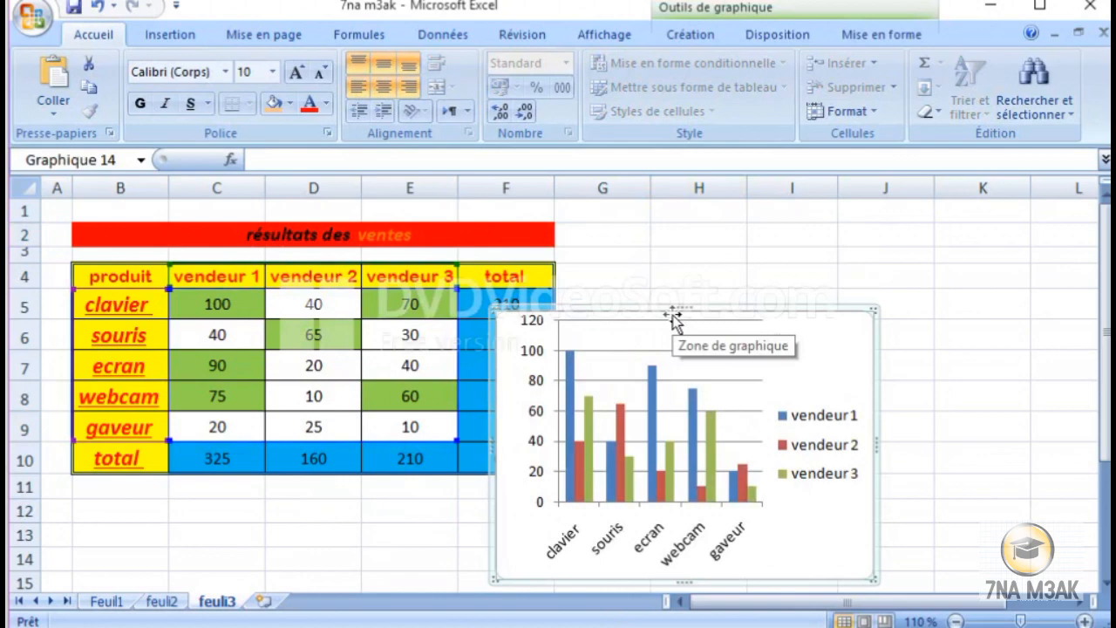
click(688, 341)
drag(688, 339, 743, 321)
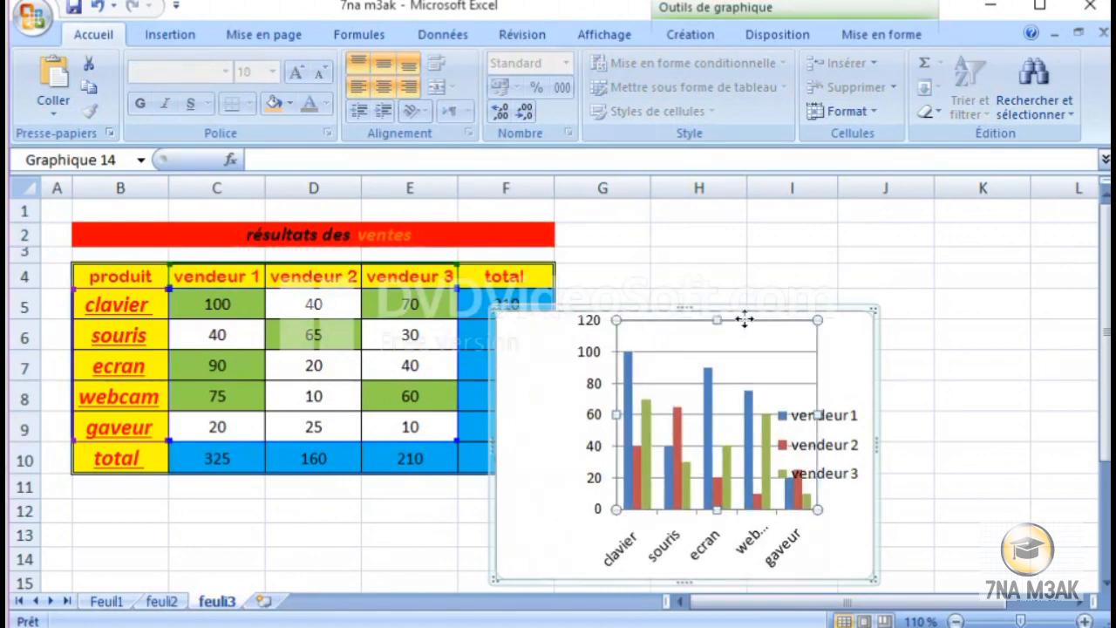
click(99, 8)
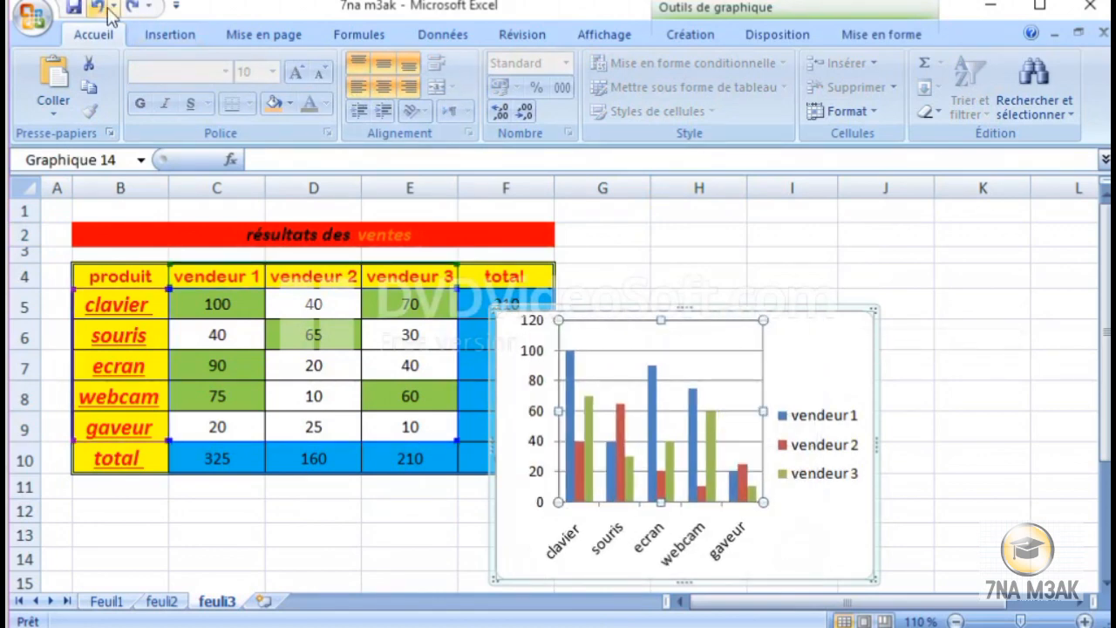
Move the chart into the empty cells beside the table so it no longer covers the total column
click(873, 313)
drag(861, 314, 995, 253)
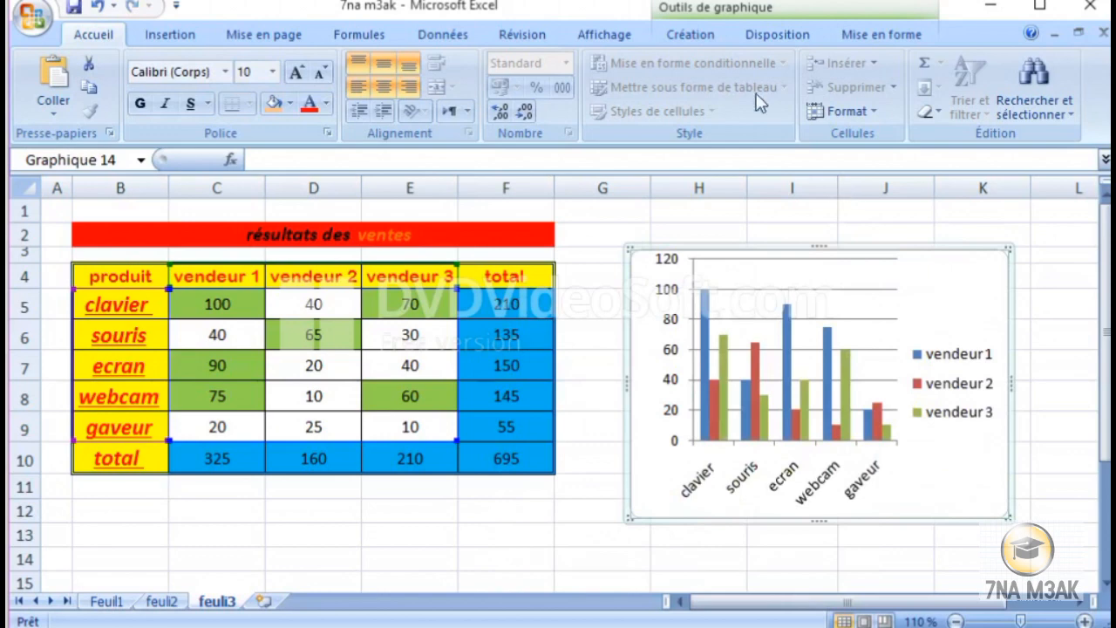
Fill the chart area with the lightest orange theme colour
click(708, 40)
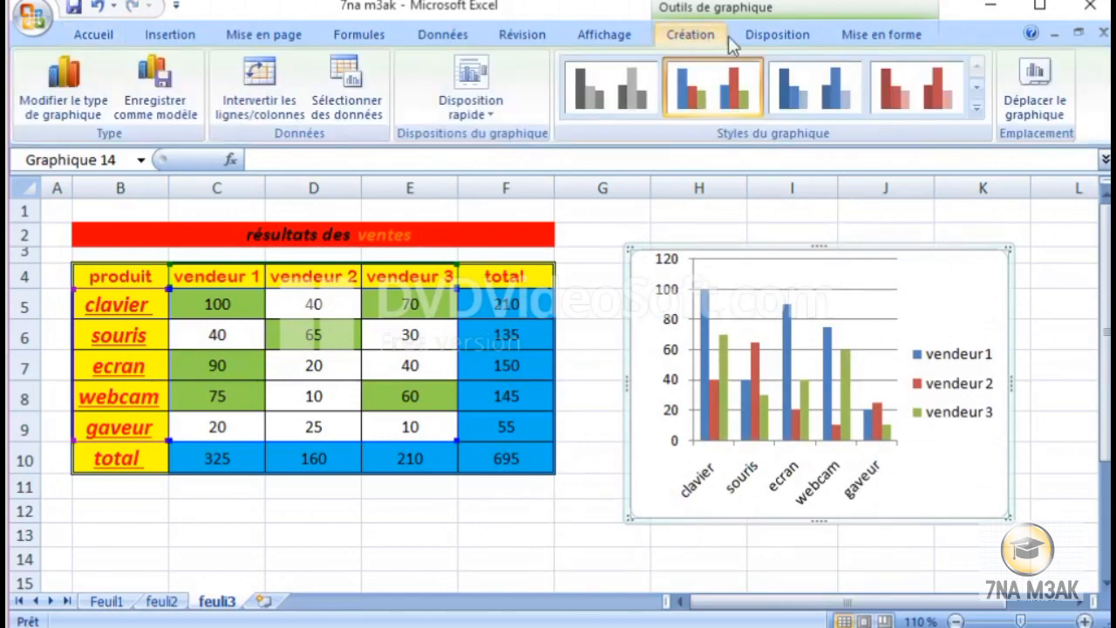
click(752, 40)
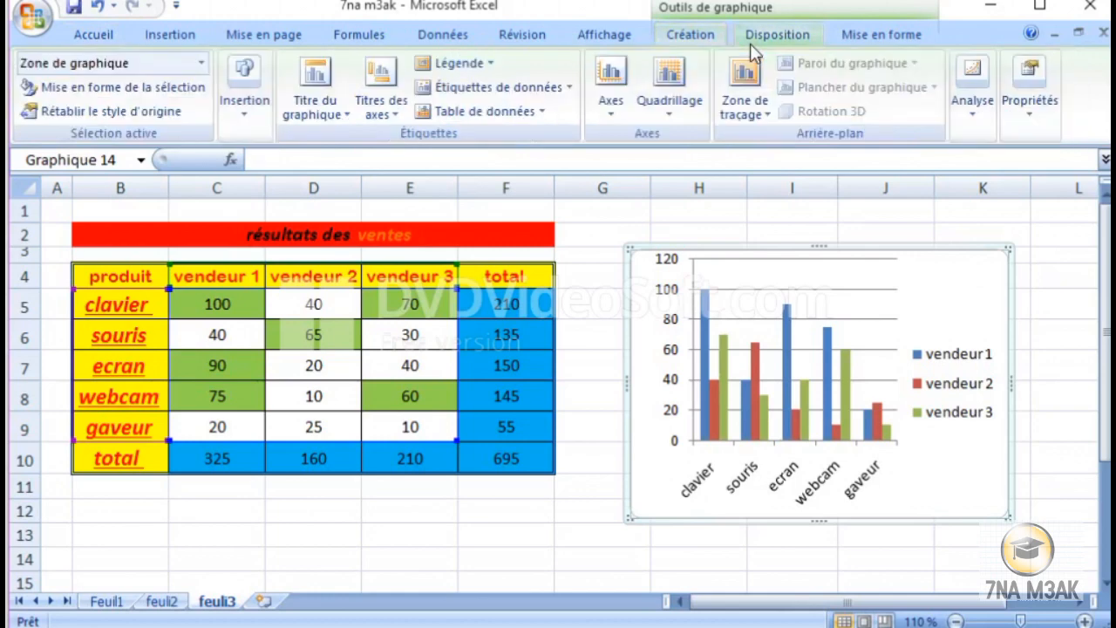
click(860, 44)
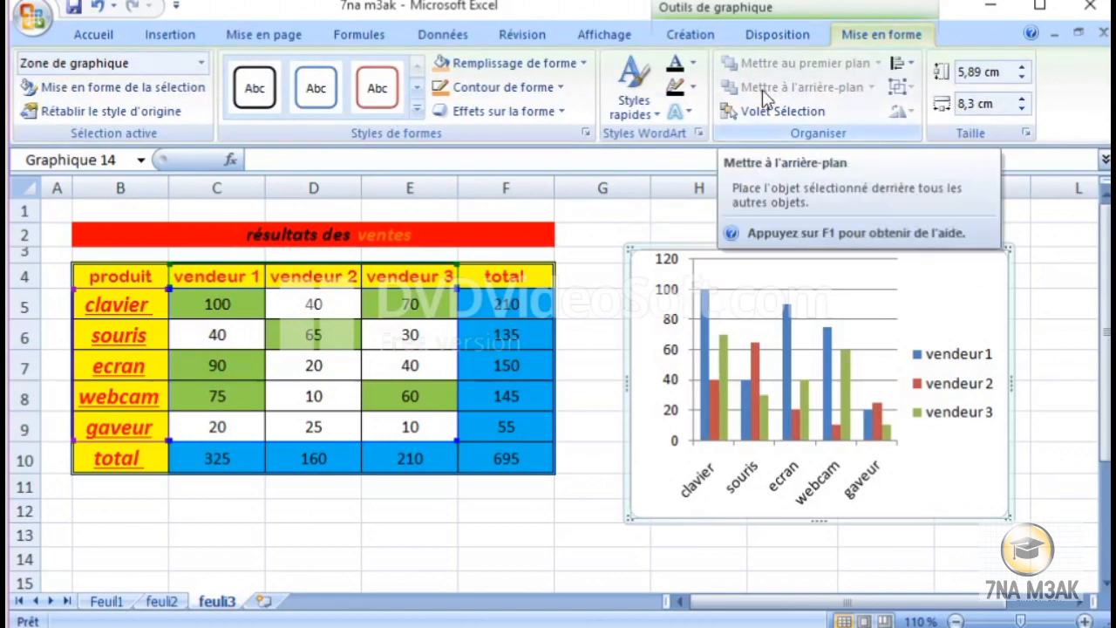
click(579, 70)
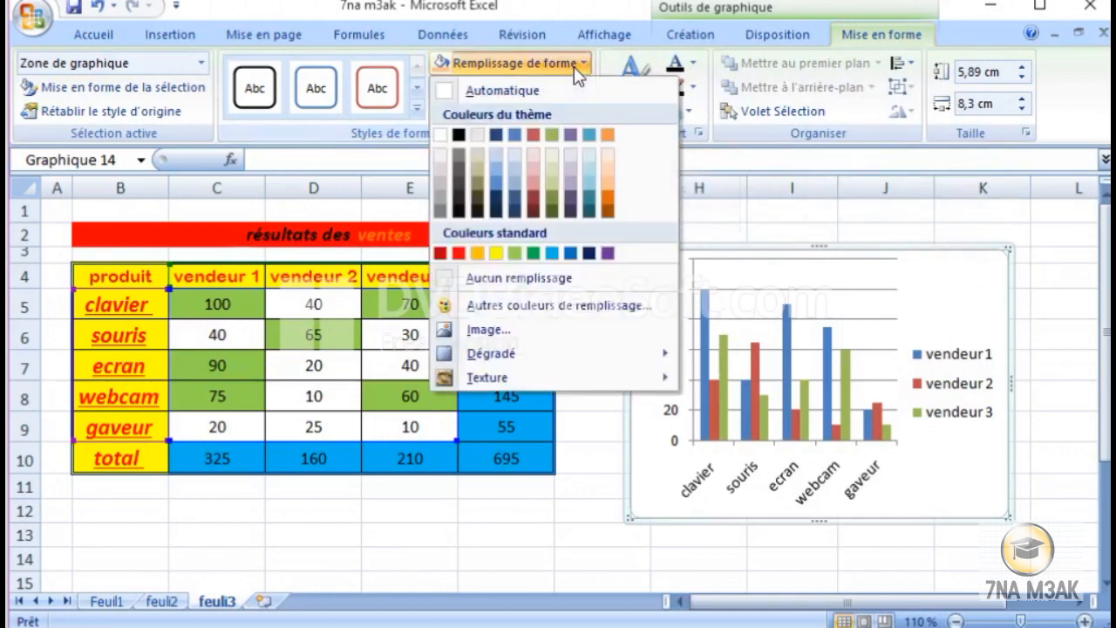
click(608, 158)
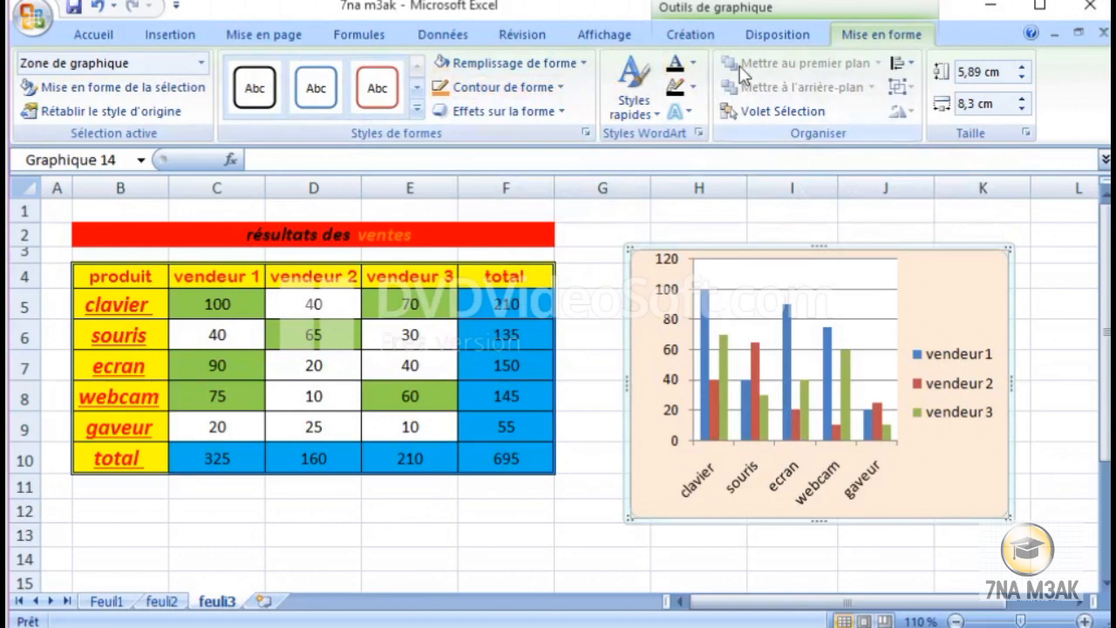
Swap the chart's rows and columns, and swap them back
click(719, 38)
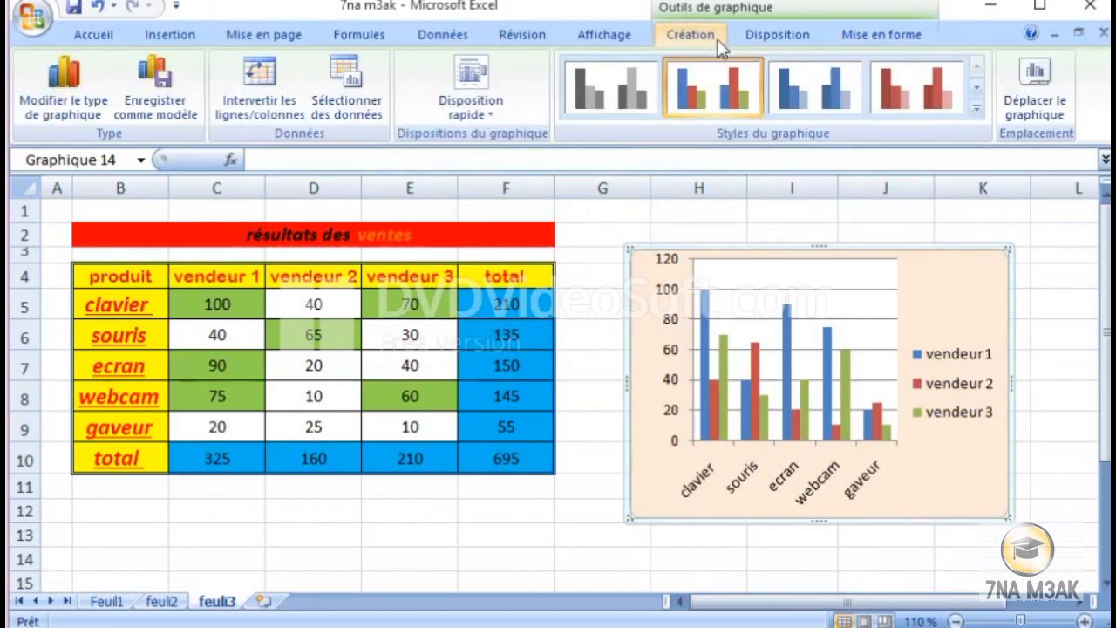
click(287, 107)
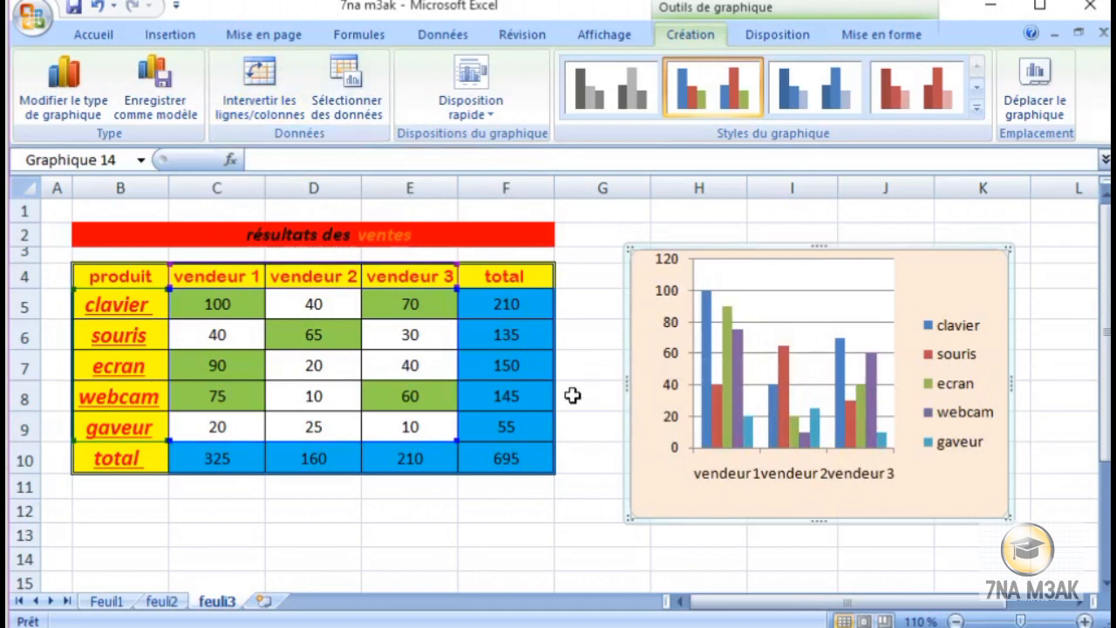
click(264, 81)
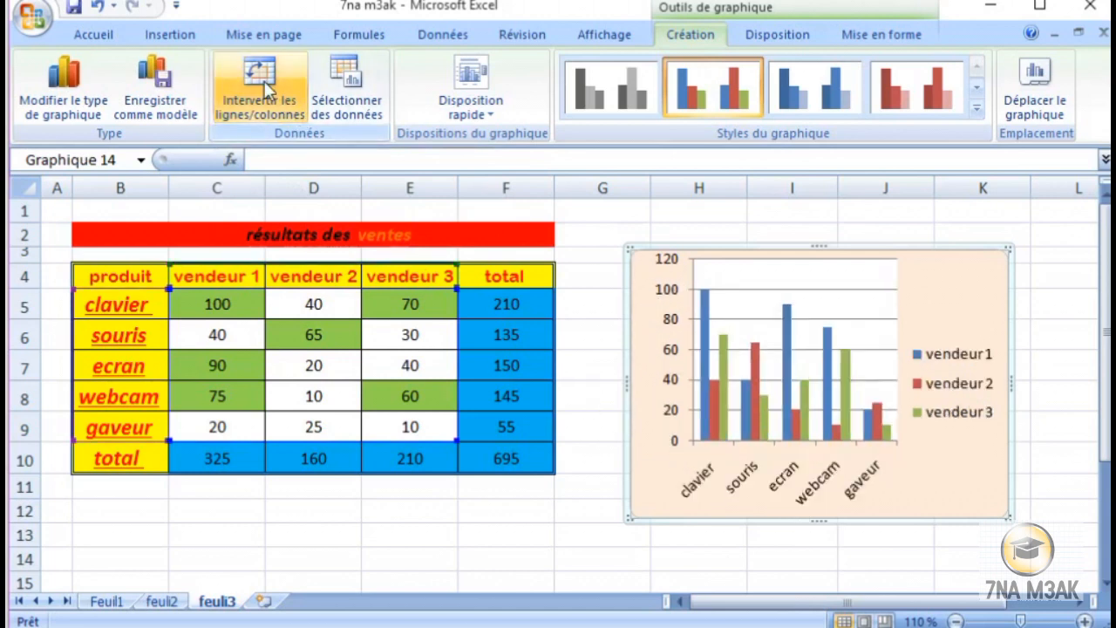
Examine the chart's source data range, legend series and horizontal axis labels without changing them
click(330, 92)
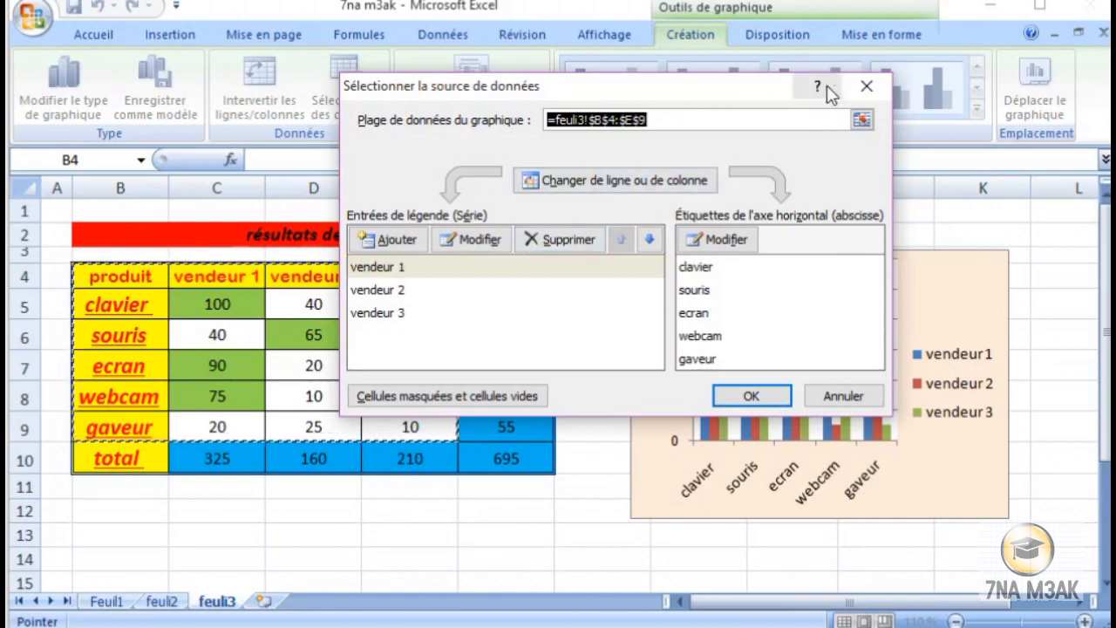
click(860, 91)
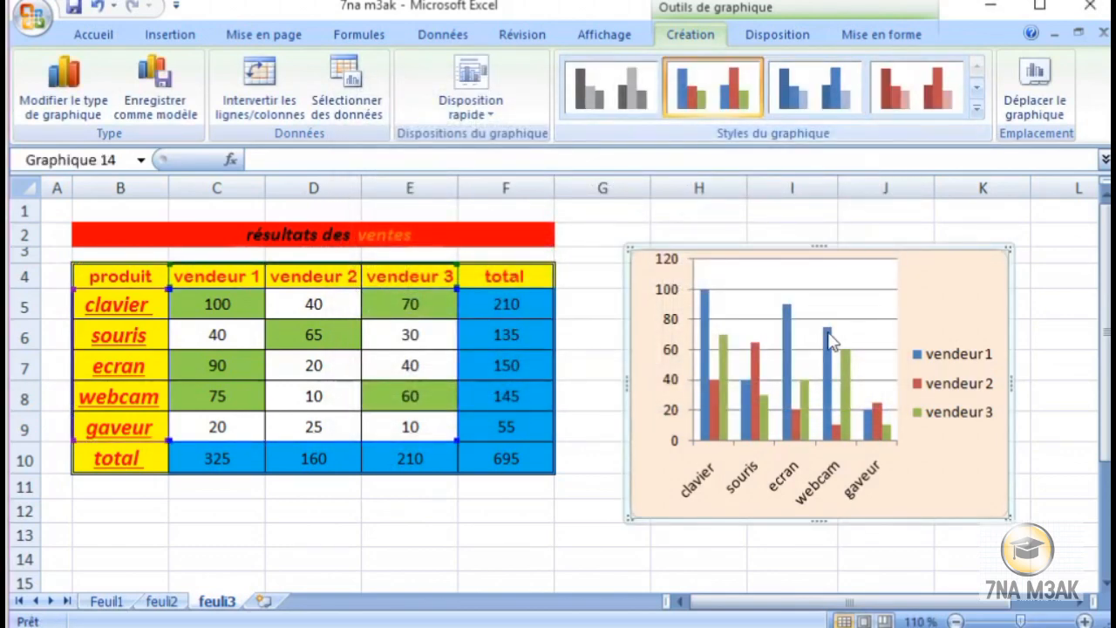
Try the blue and grey chart styles, and apply the purple style from the third row of the style gallery
click(828, 361)
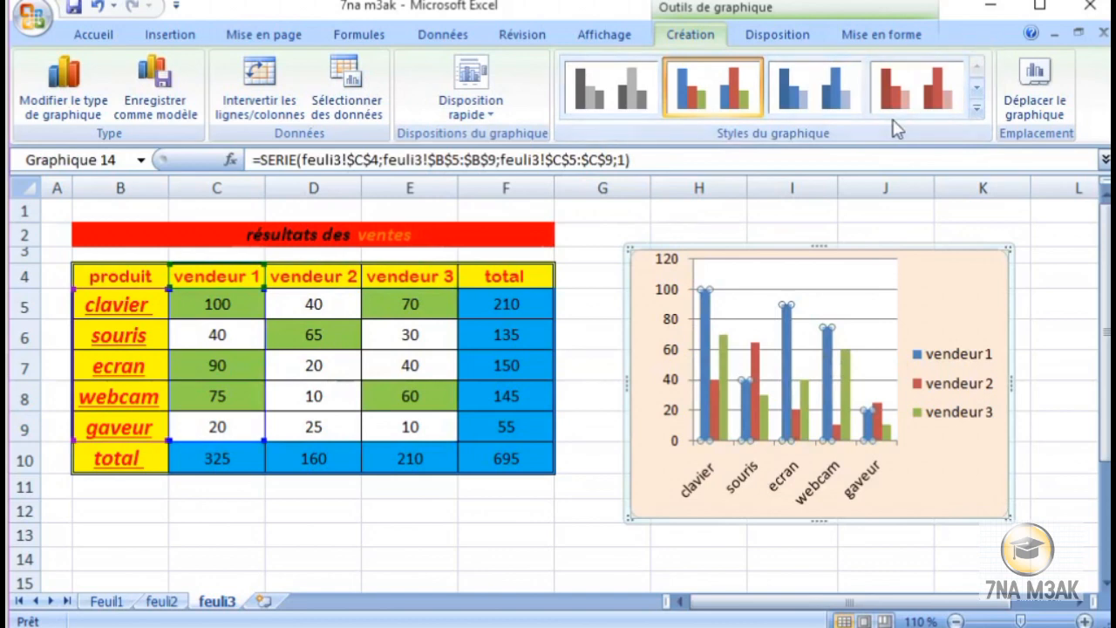
click(815, 87)
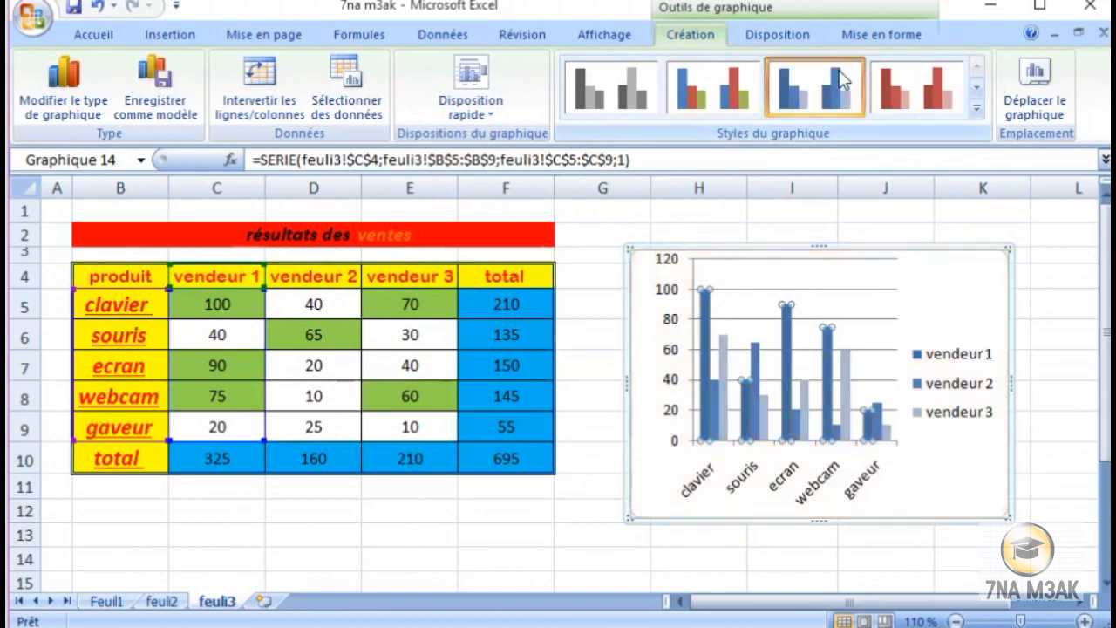
click(652, 110)
click(975, 109)
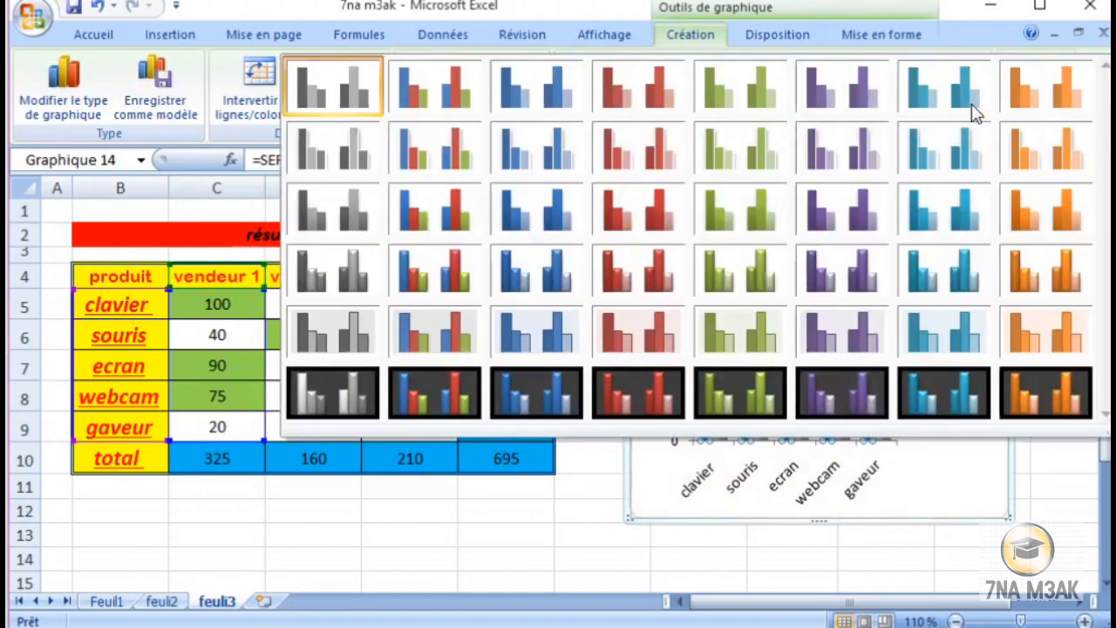
click(872, 232)
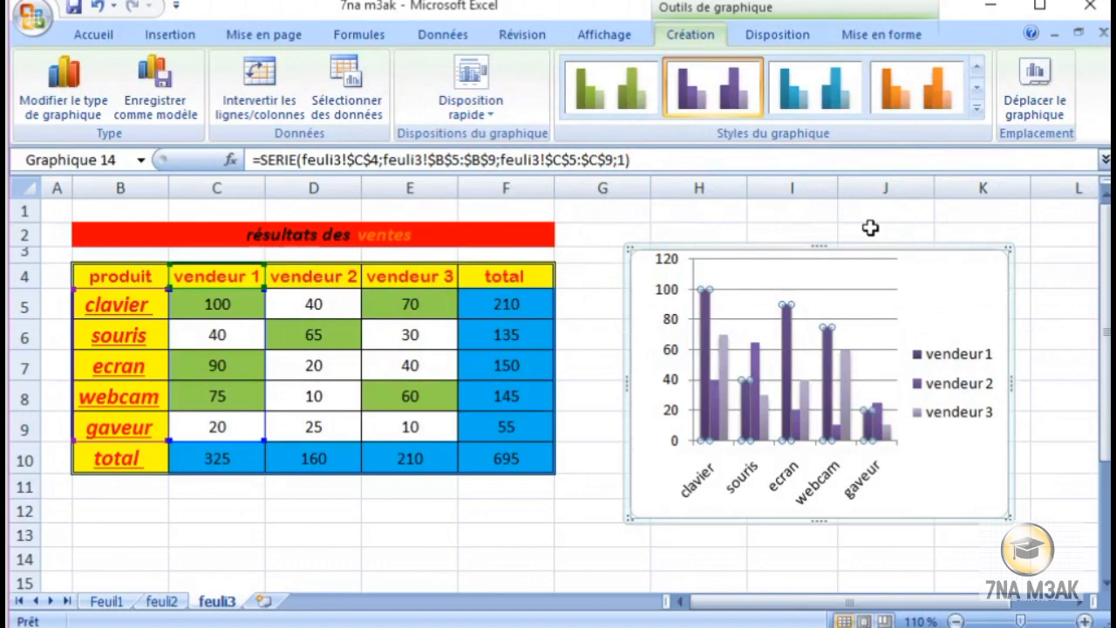
Add a chart title as a centred overlay, and change its placement to above the chart
click(764, 42)
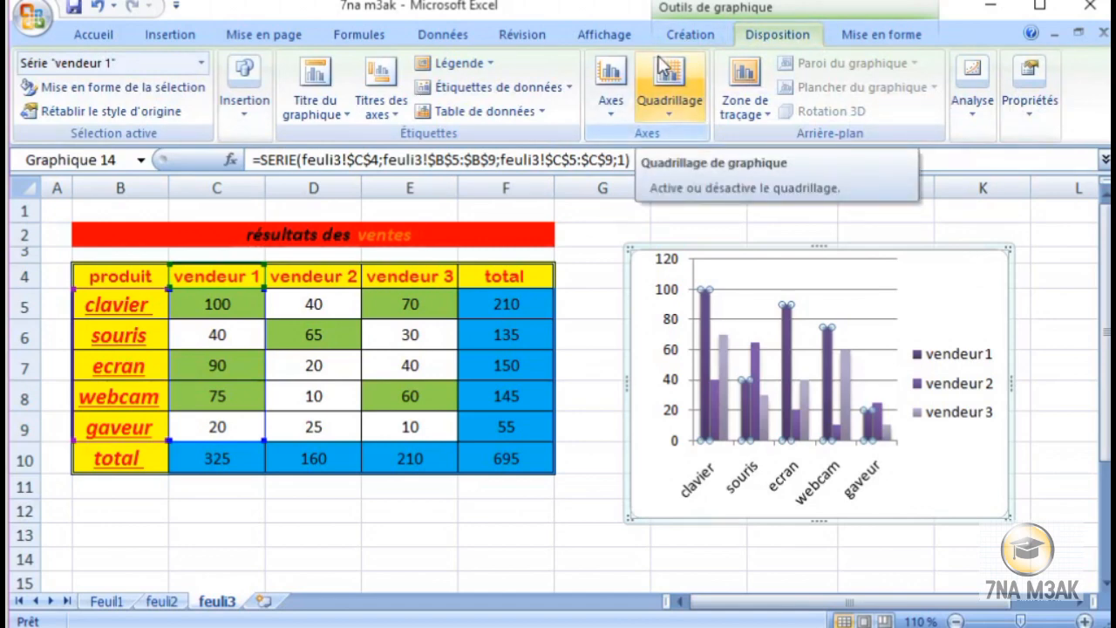
click(318, 122)
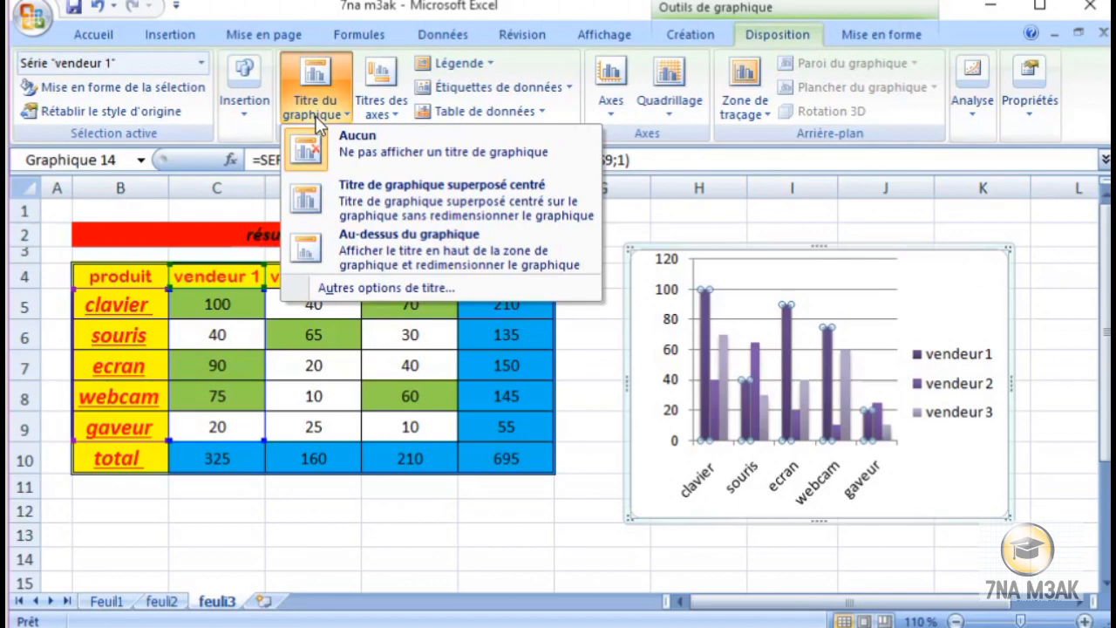
click(384, 215)
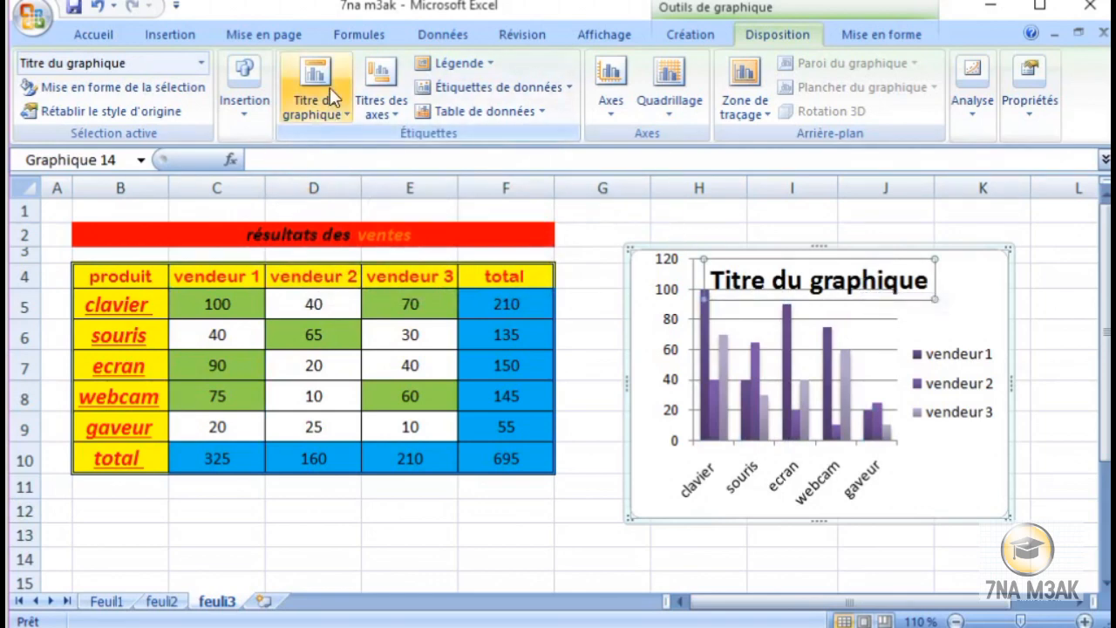
click(337, 110)
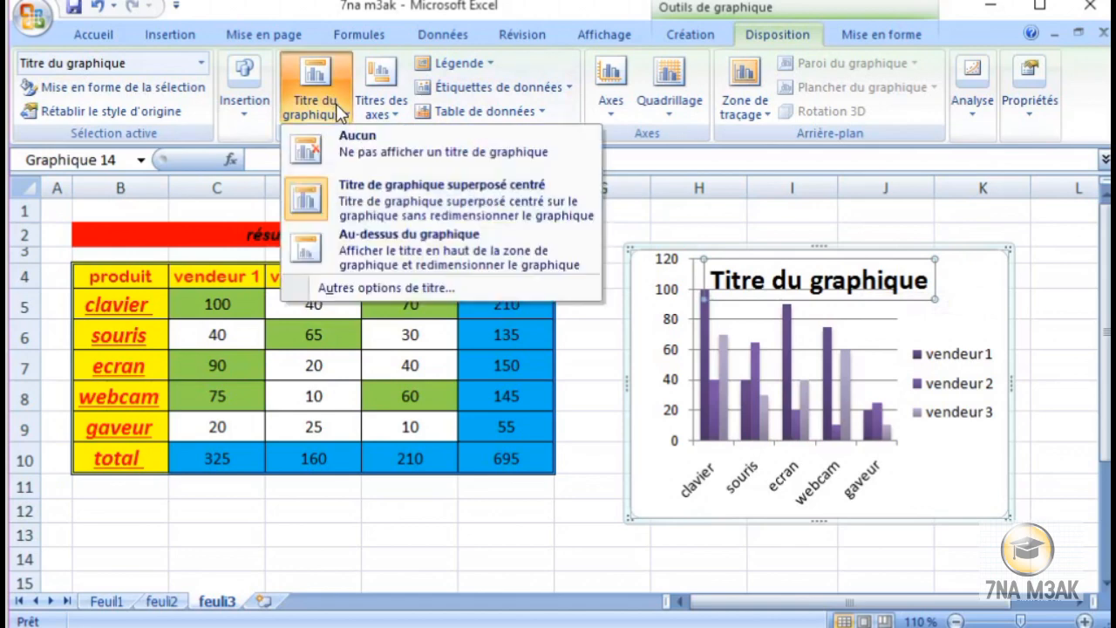
click(376, 259)
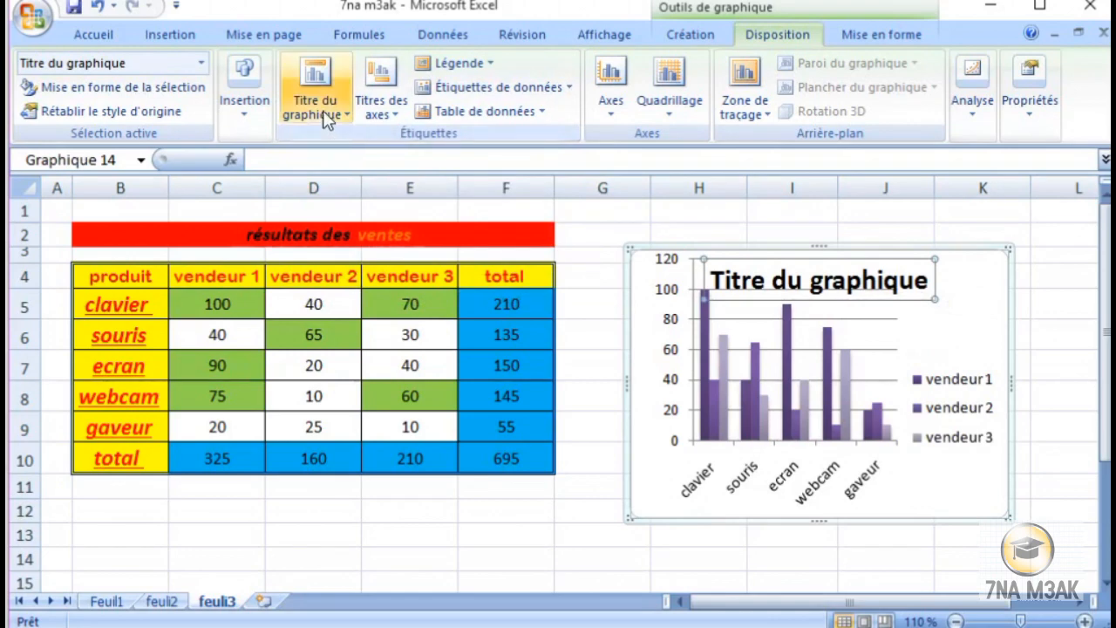
Remove the chart title and restore it above the chart
click(323, 113)
click(404, 249)
click(314, 103)
click(370, 148)
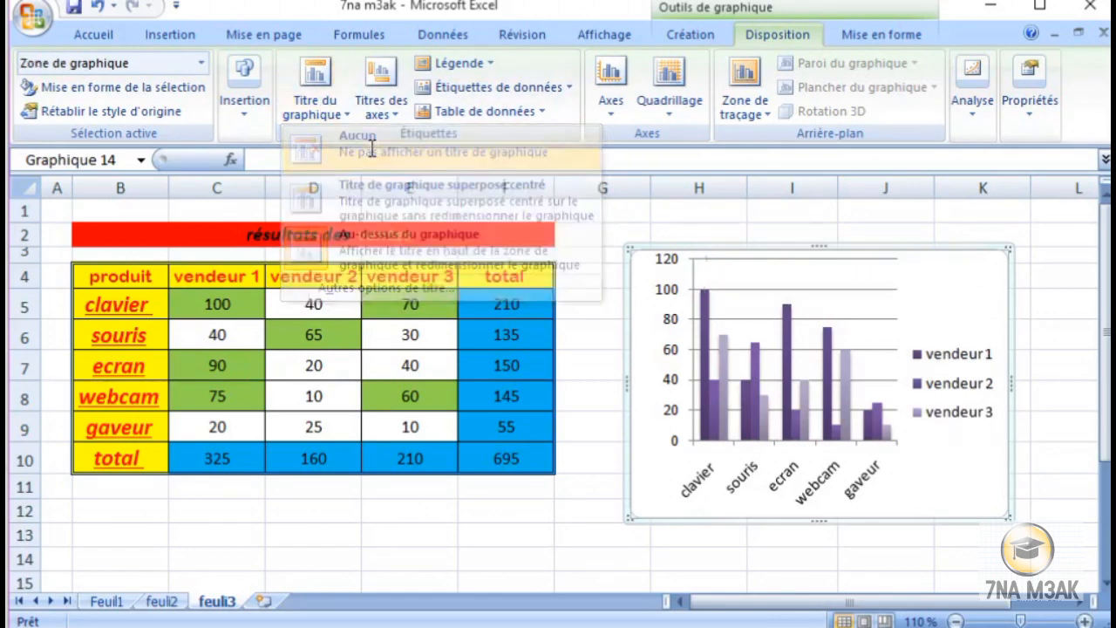
click(314, 104)
click(391, 241)
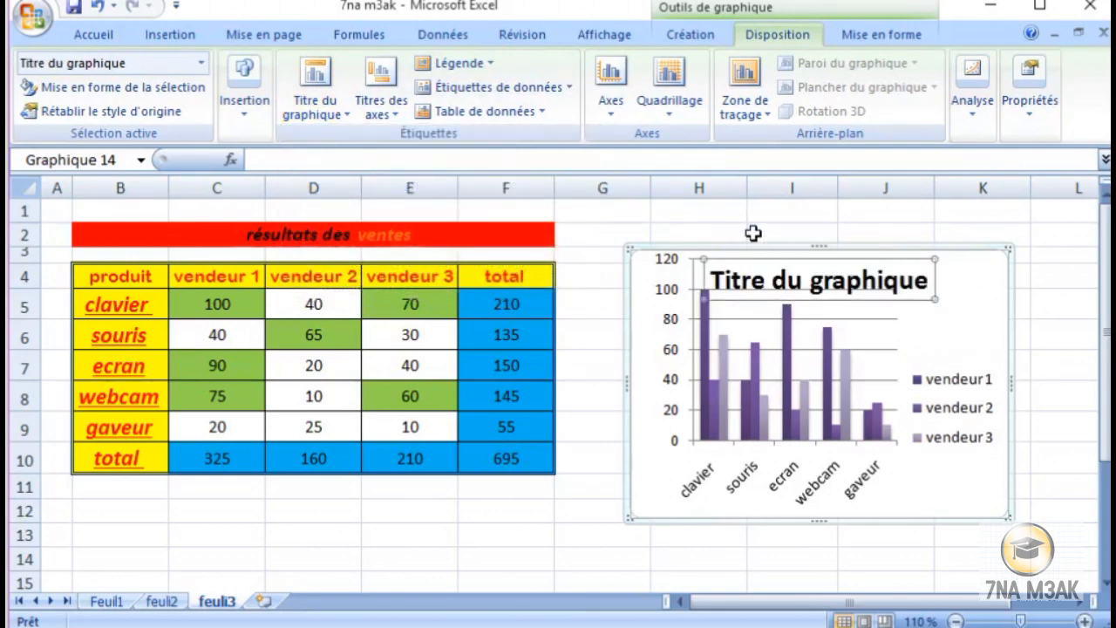
click(396, 117)
mouse_move(406, 142)
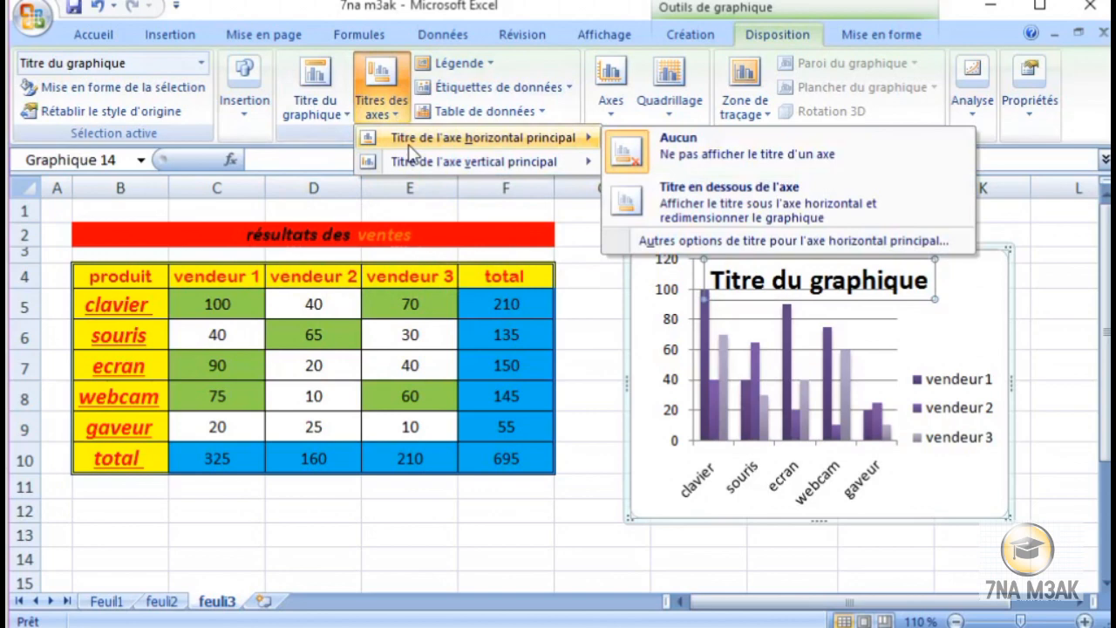
mouse_move(583, 168)
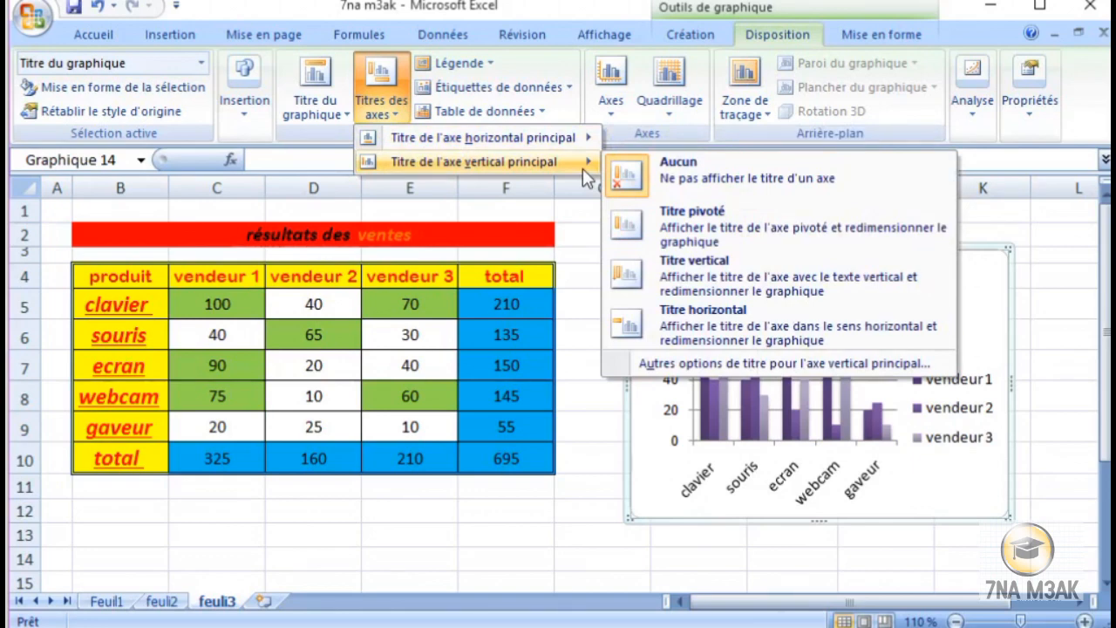
click(559, 197)
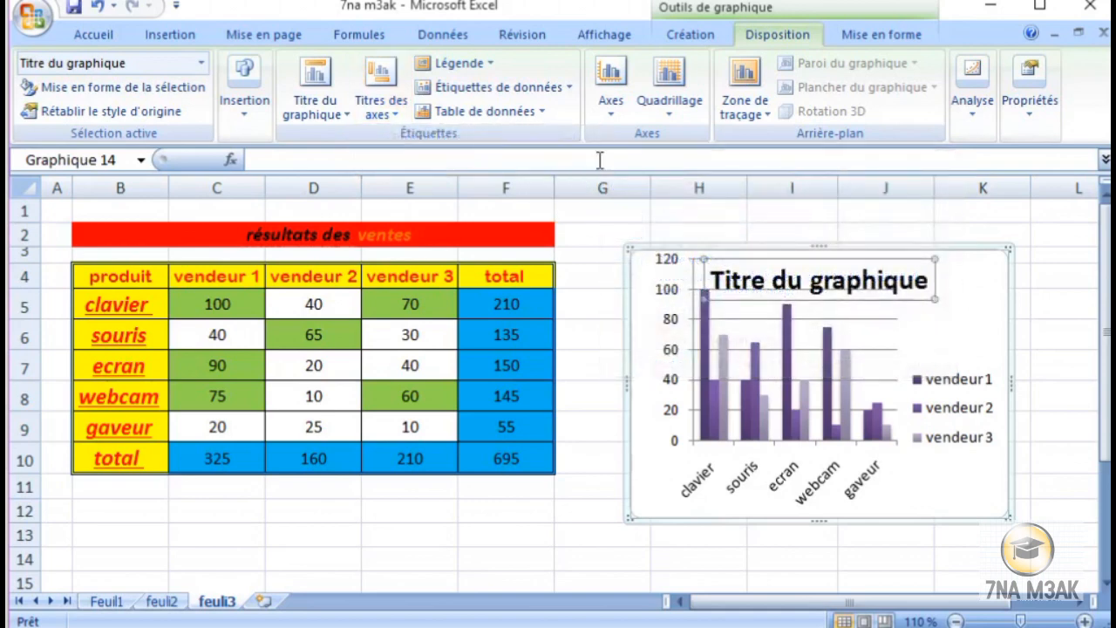
Display the chart's primary horizontal axis from right to left, and switch it back to left to right
click(608, 102)
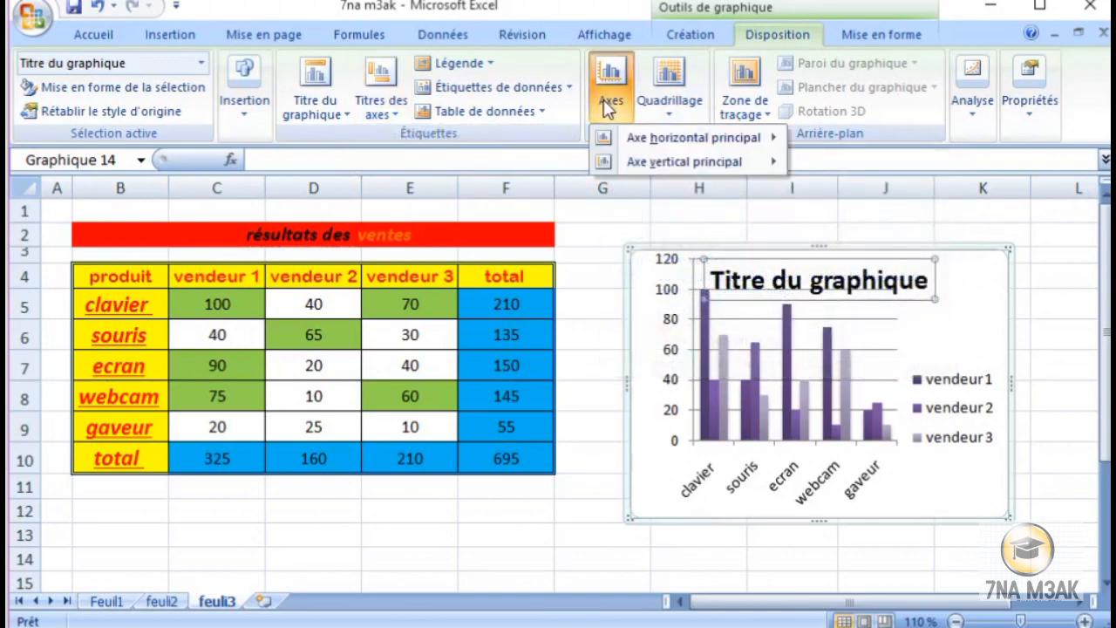
mouse_move(671, 140)
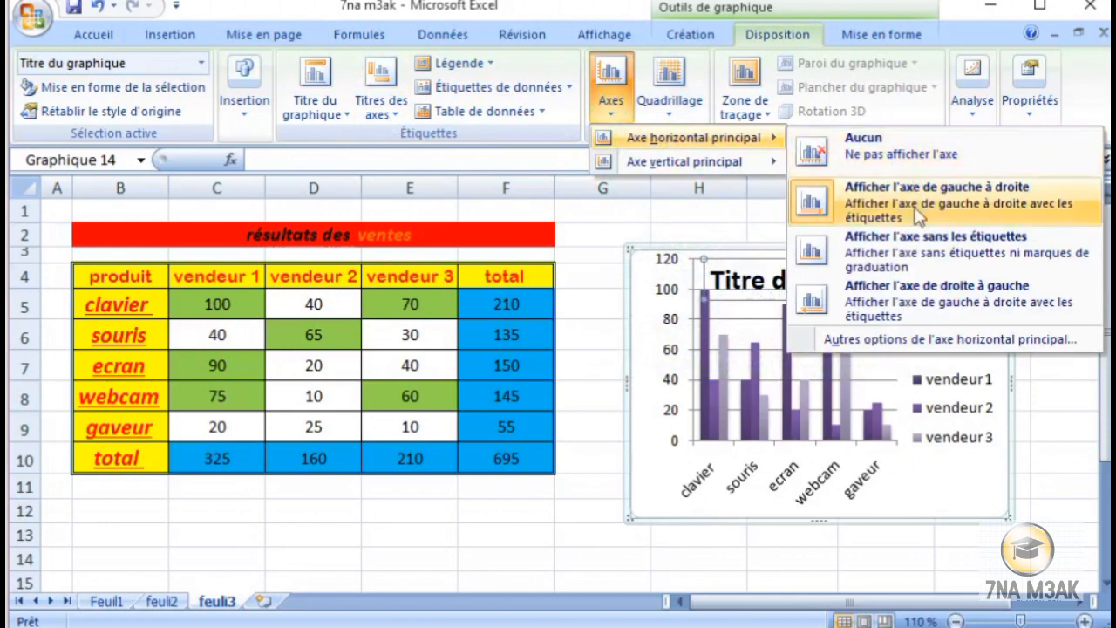
click(890, 296)
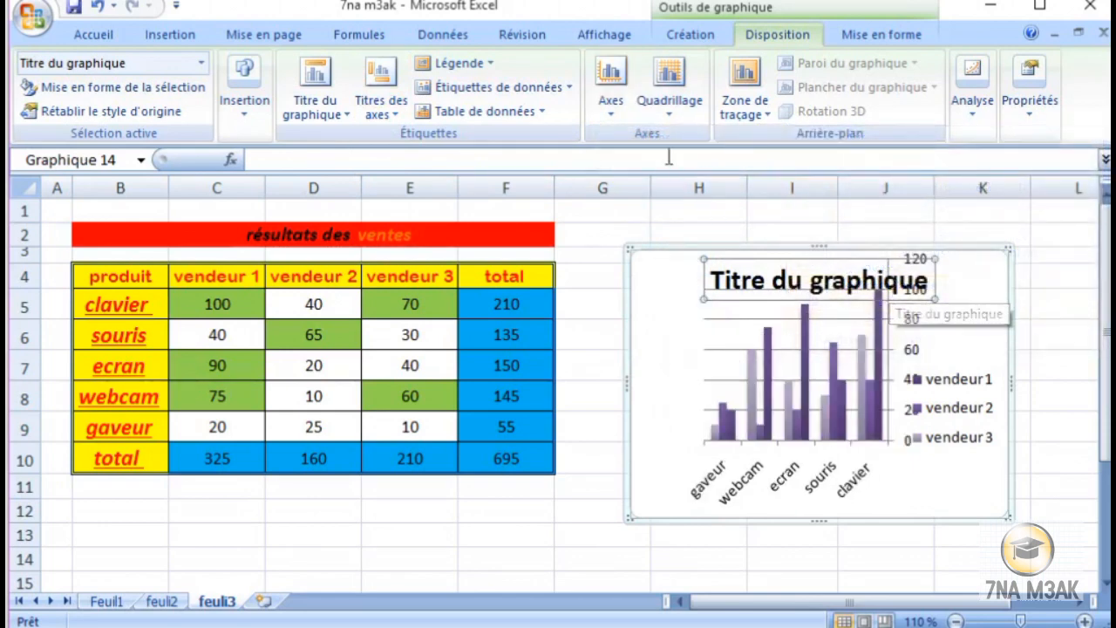
click(611, 99)
mouse_move(644, 140)
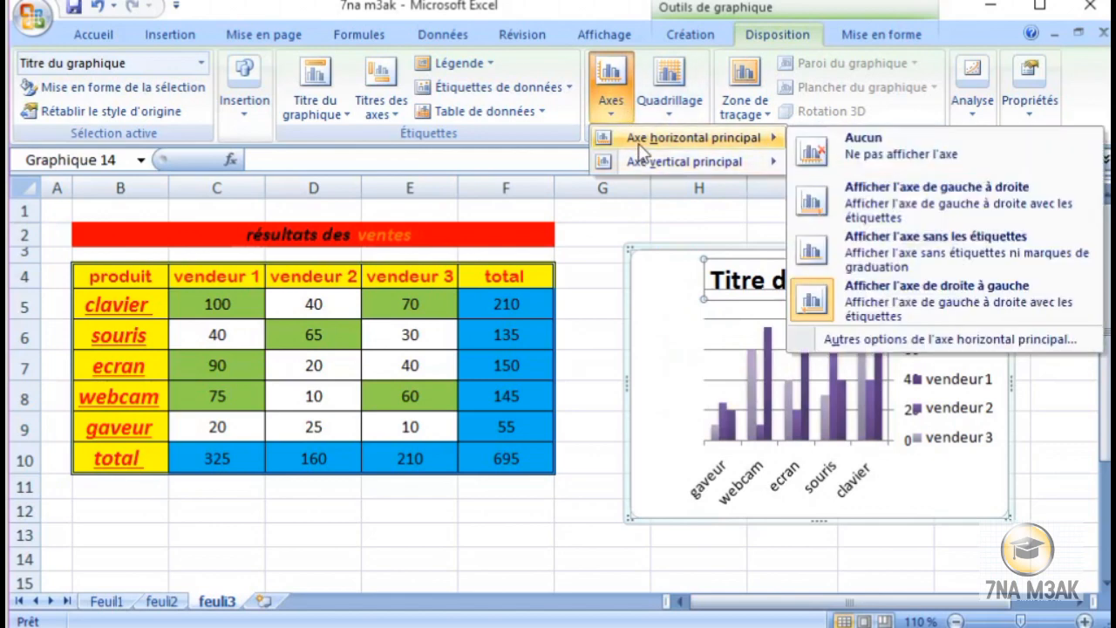
click(881, 202)
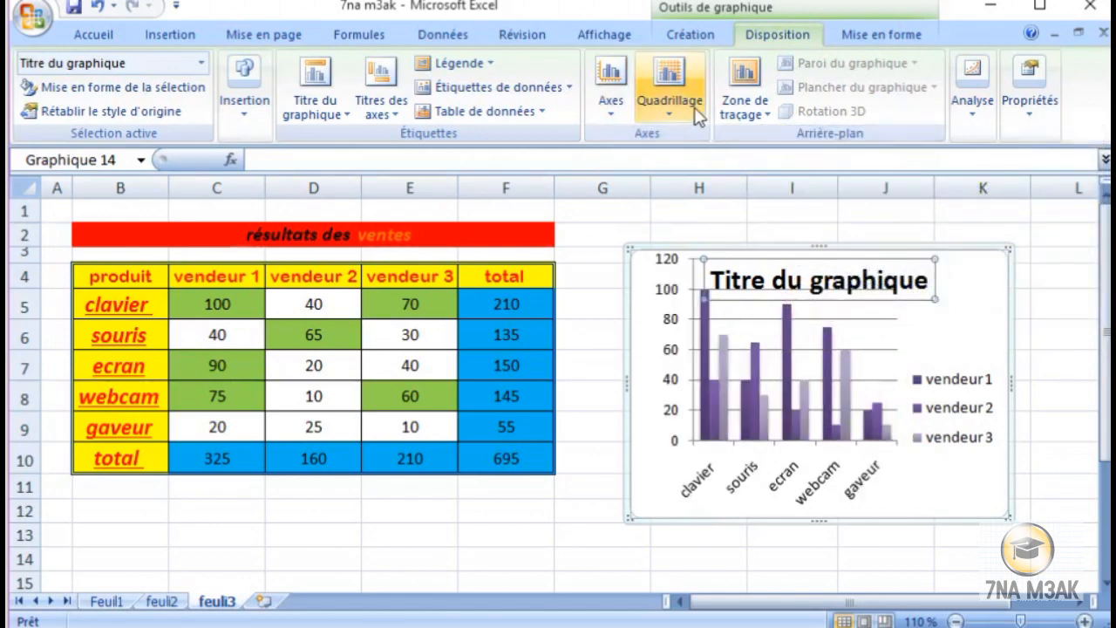
click(615, 100)
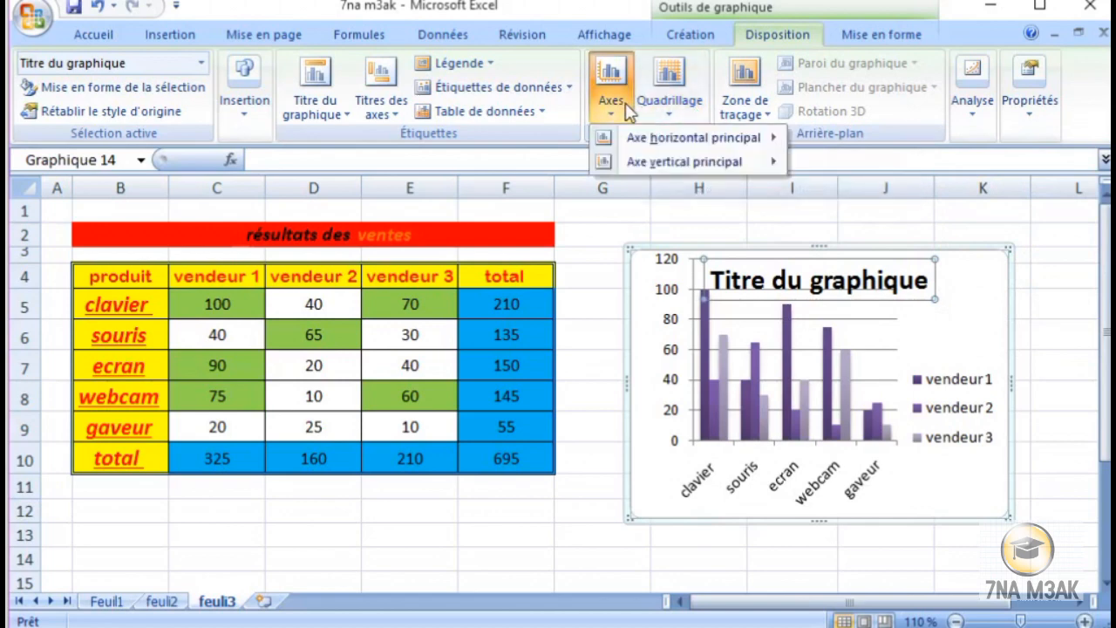
mouse_move(658, 170)
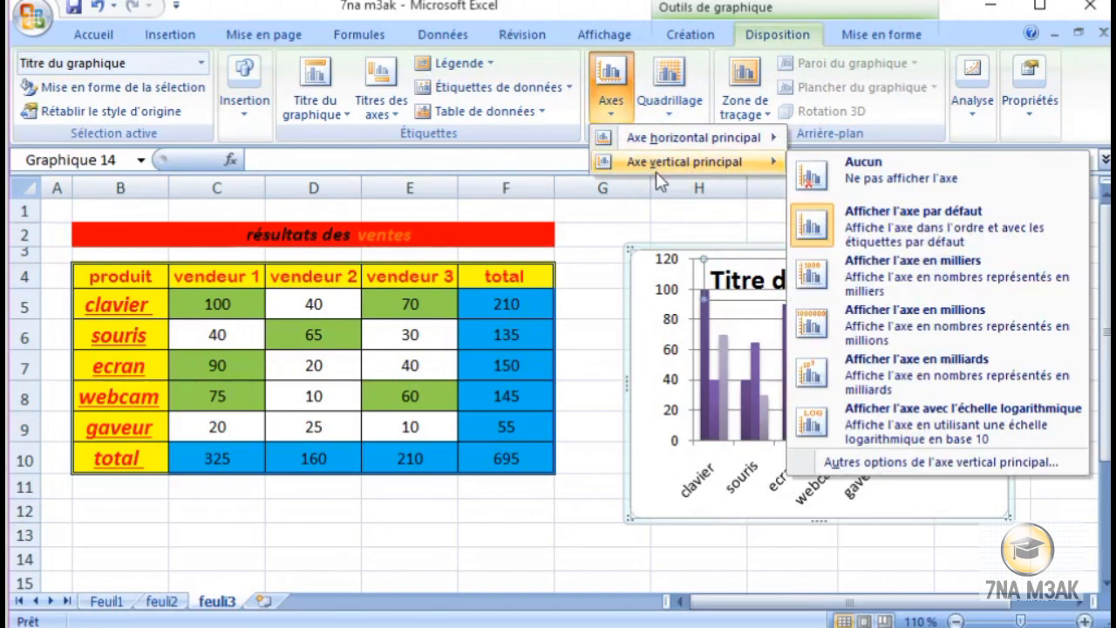
mouse_move(664, 140)
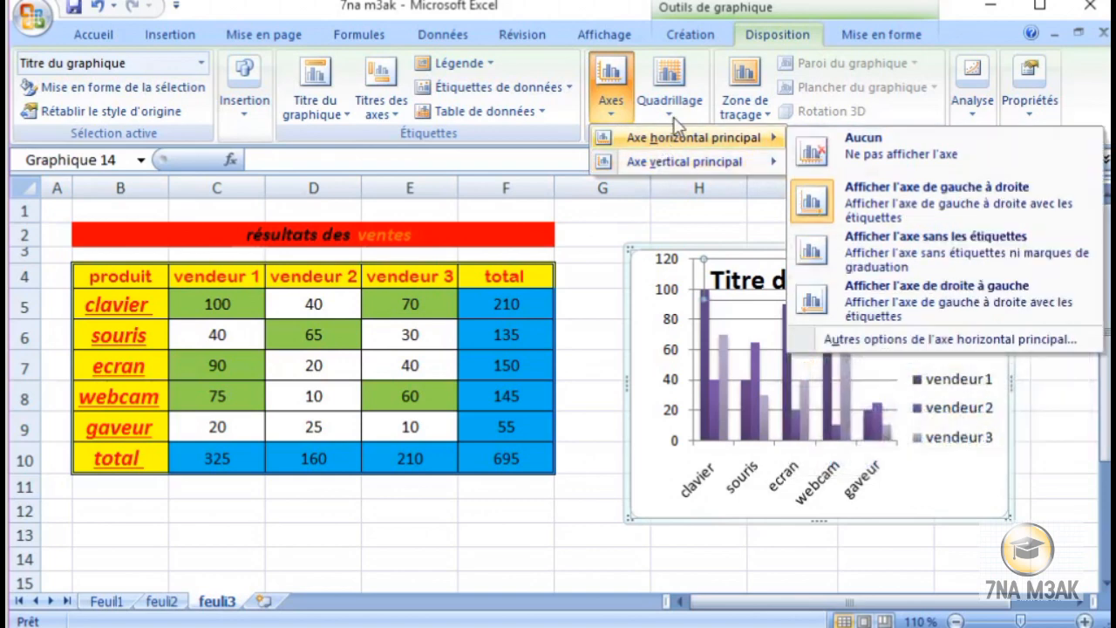
click(670, 118)
click(673, 121)
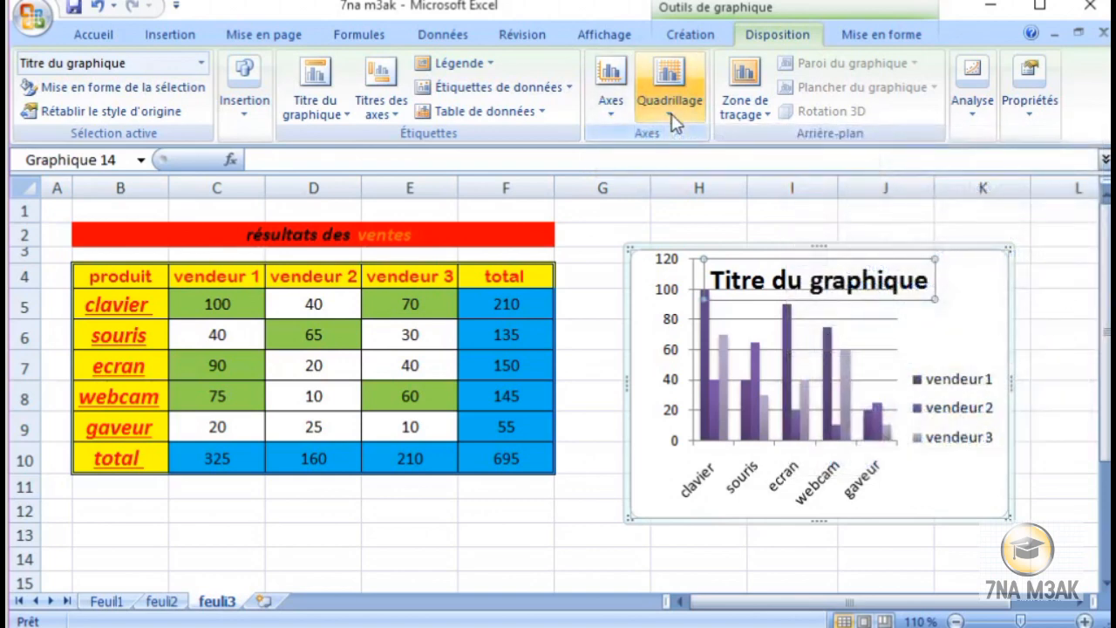
click(670, 118)
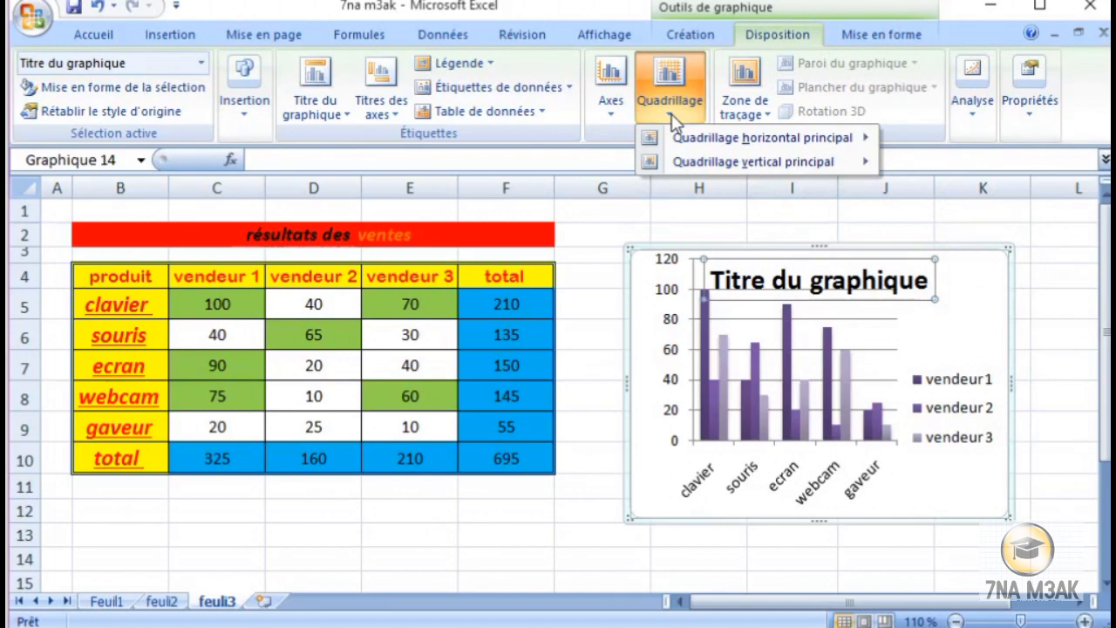
click(676, 122)
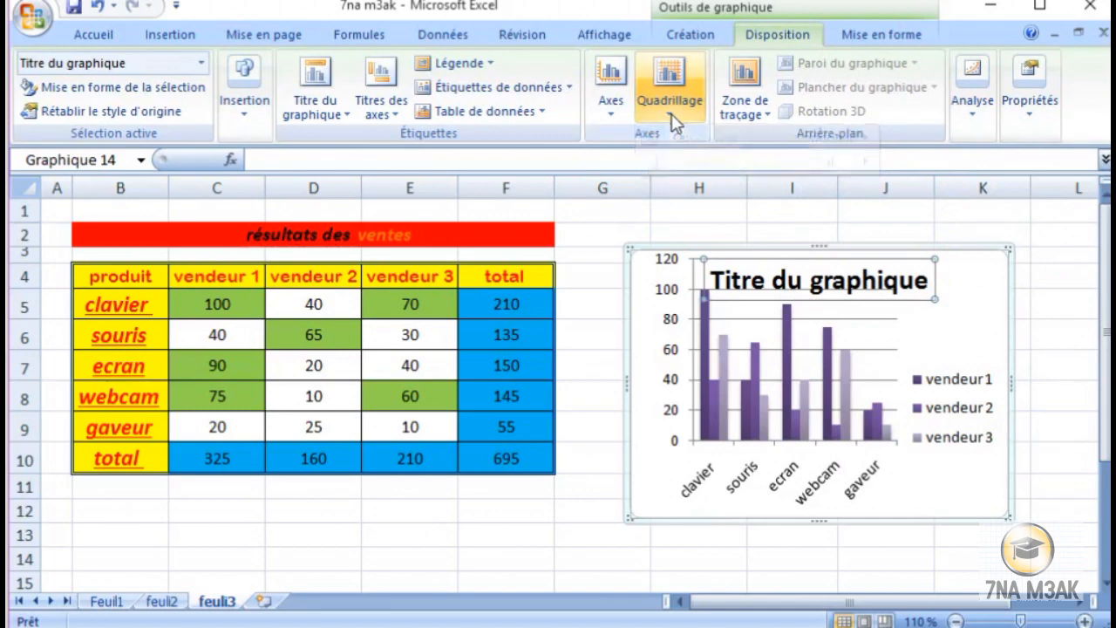
Try major and minor vertical gridlines, then major ones only, and remove all vertical gridlines from the chart
click(679, 103)
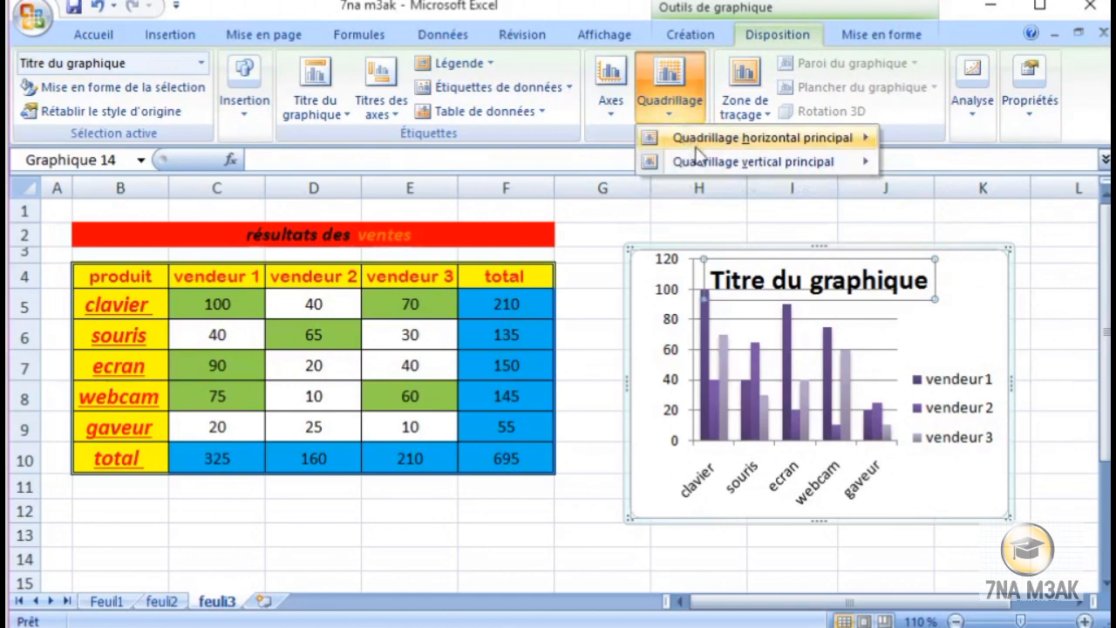
mouse_move(693, 161)
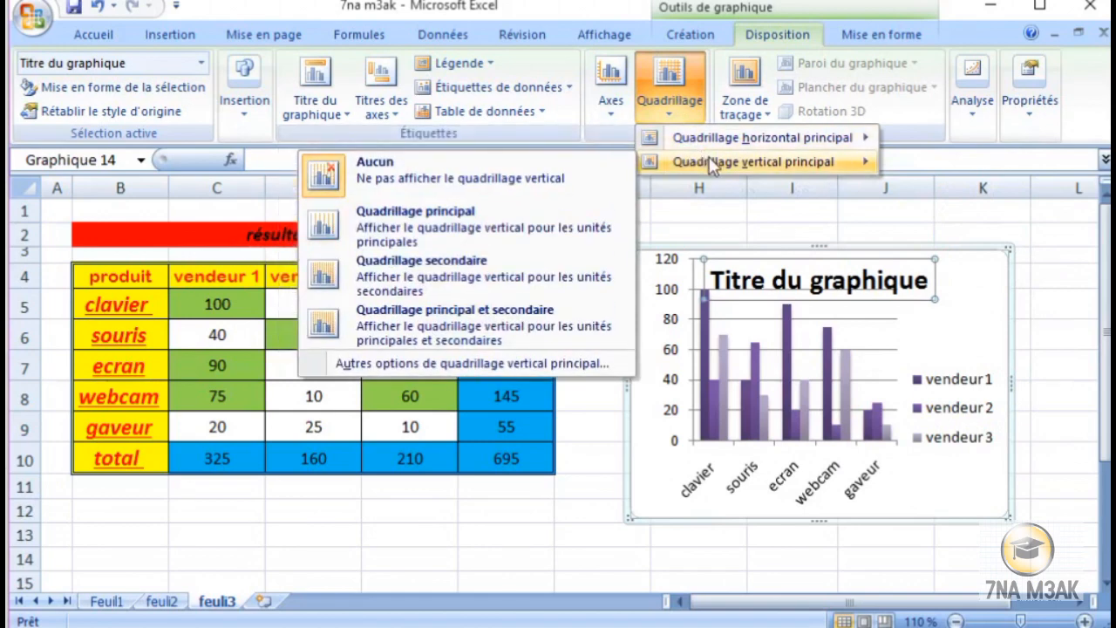
click(400, 349)
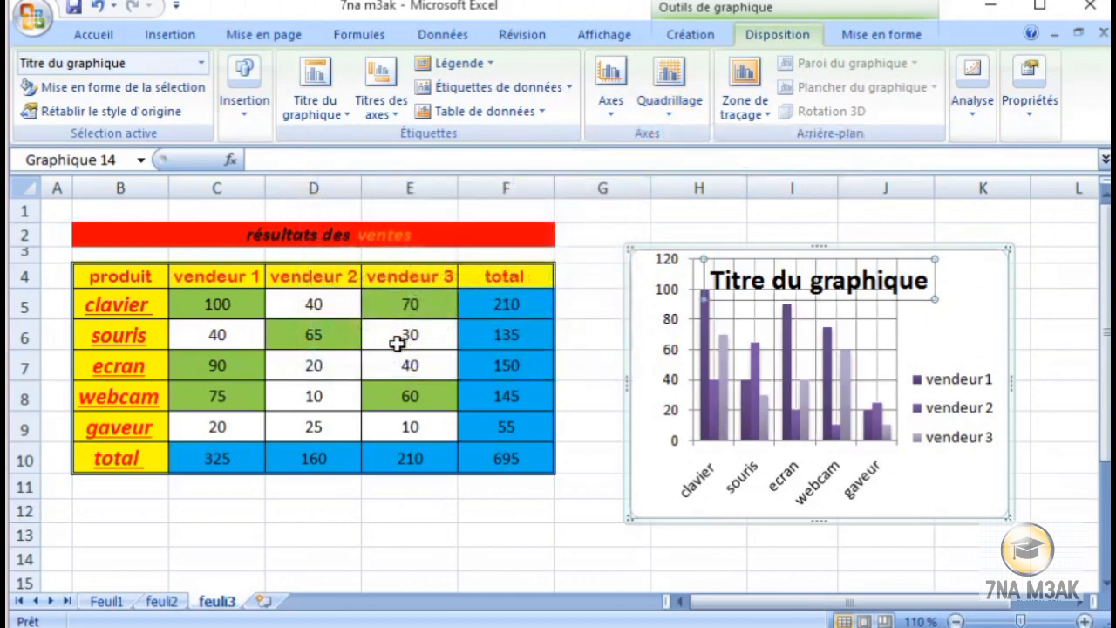
click(669, 91)
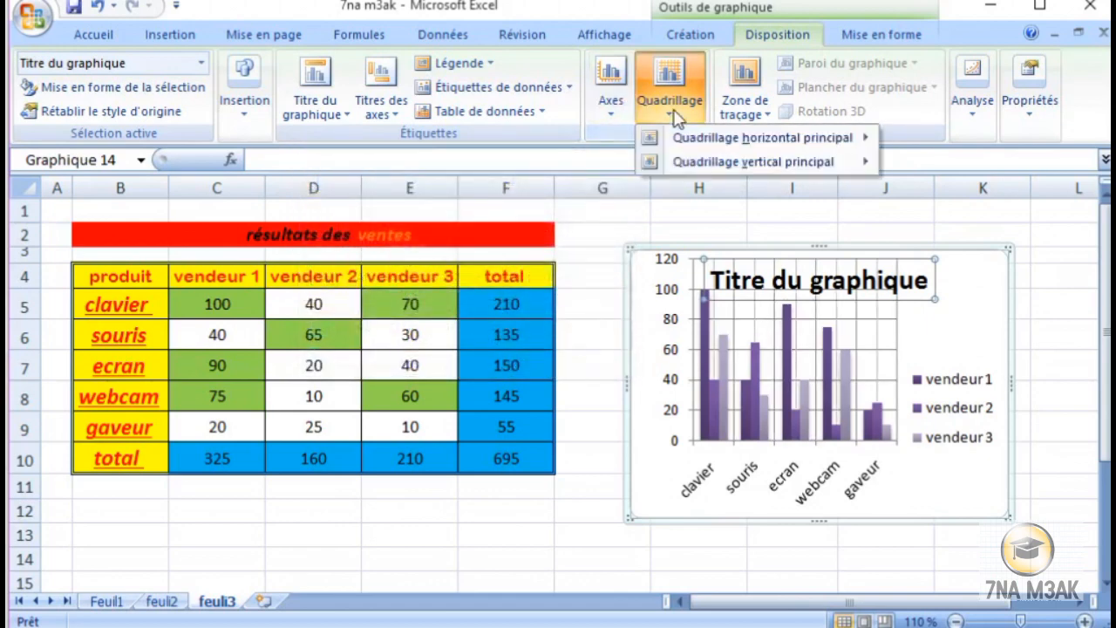
mouse_move(687, 141)
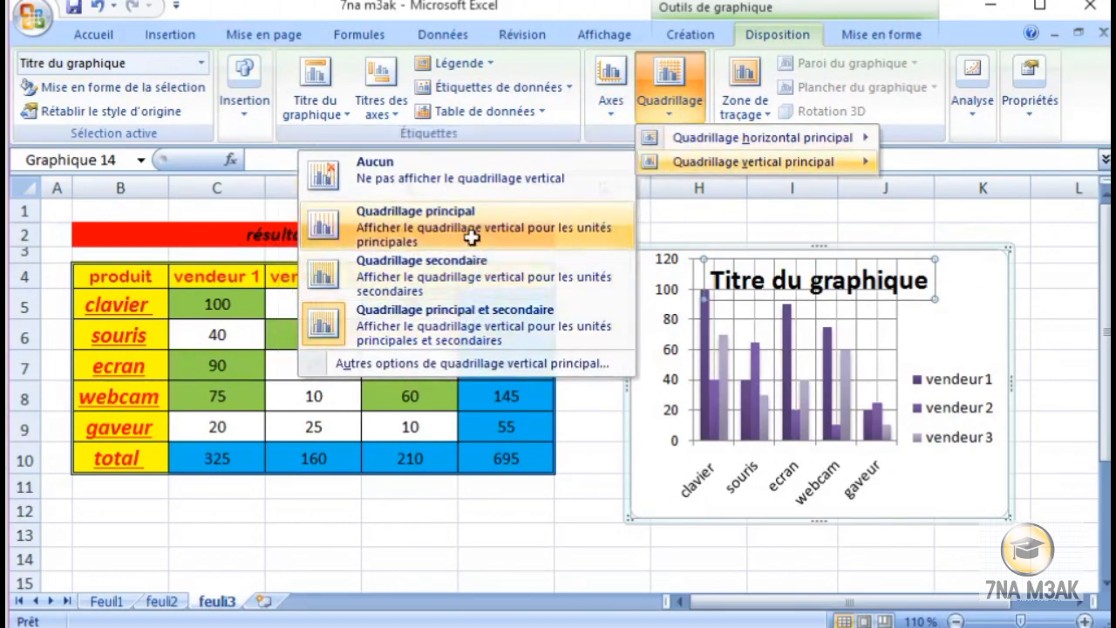
click(366, 233)
click(670, 98)
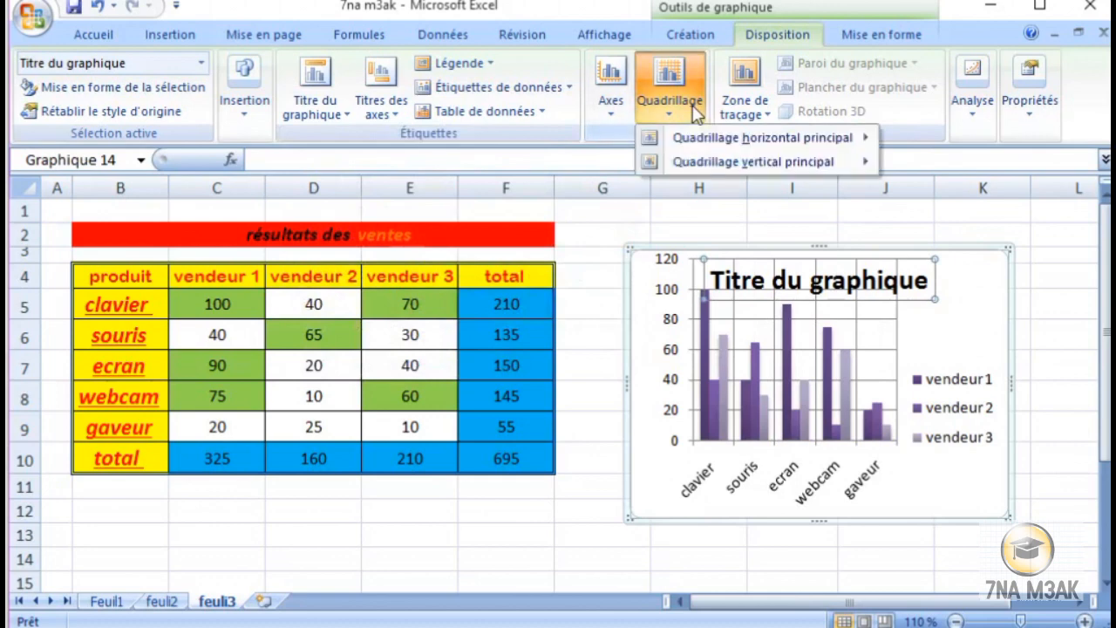
mouse_move(689, 163)
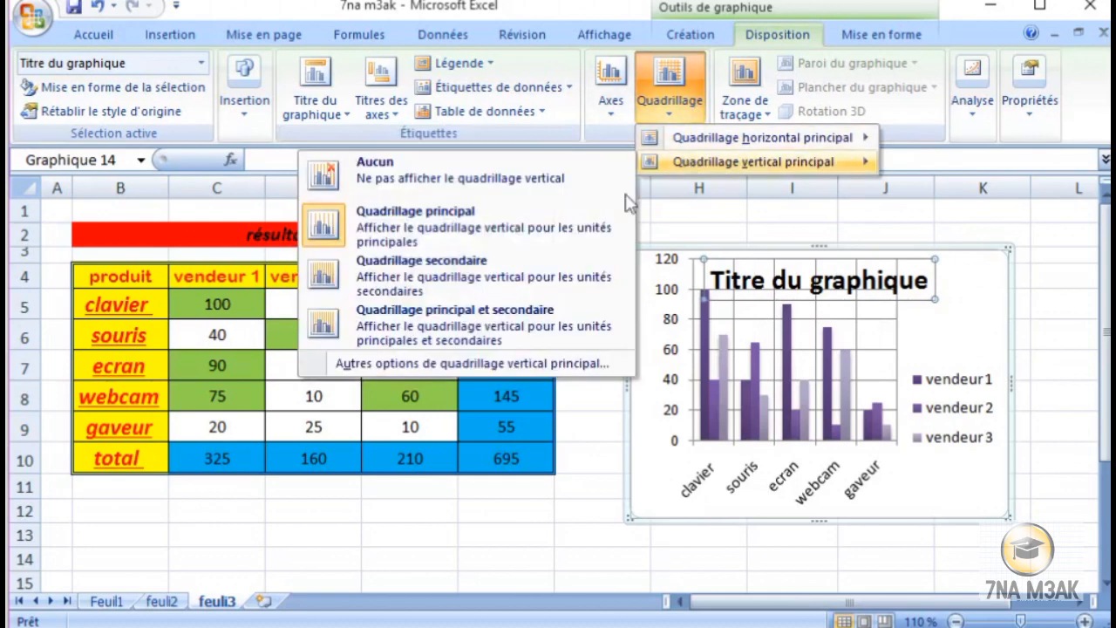
click(497, 195)
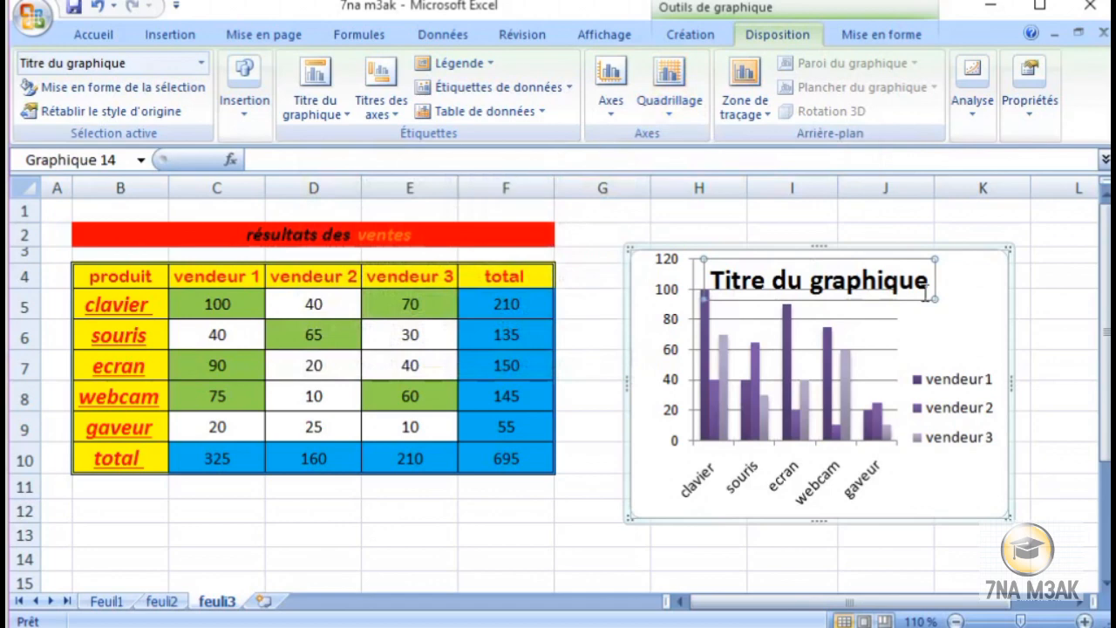
Remove the primary horizontal gridlines from the chart
click(662, 103)
mouse_move(689, 140)
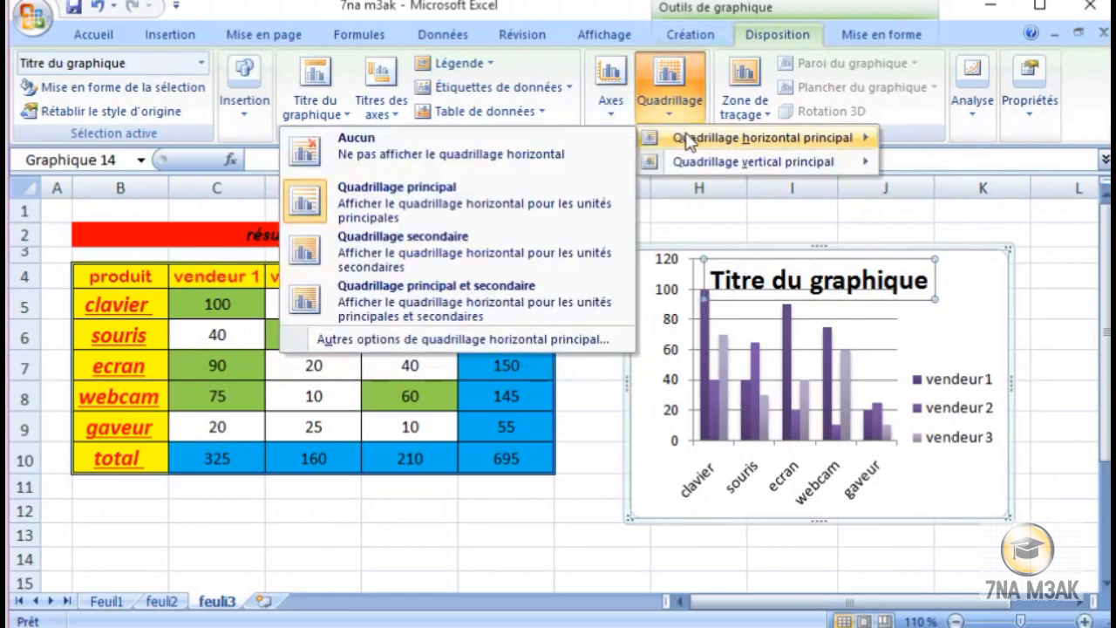
click(560, 155)
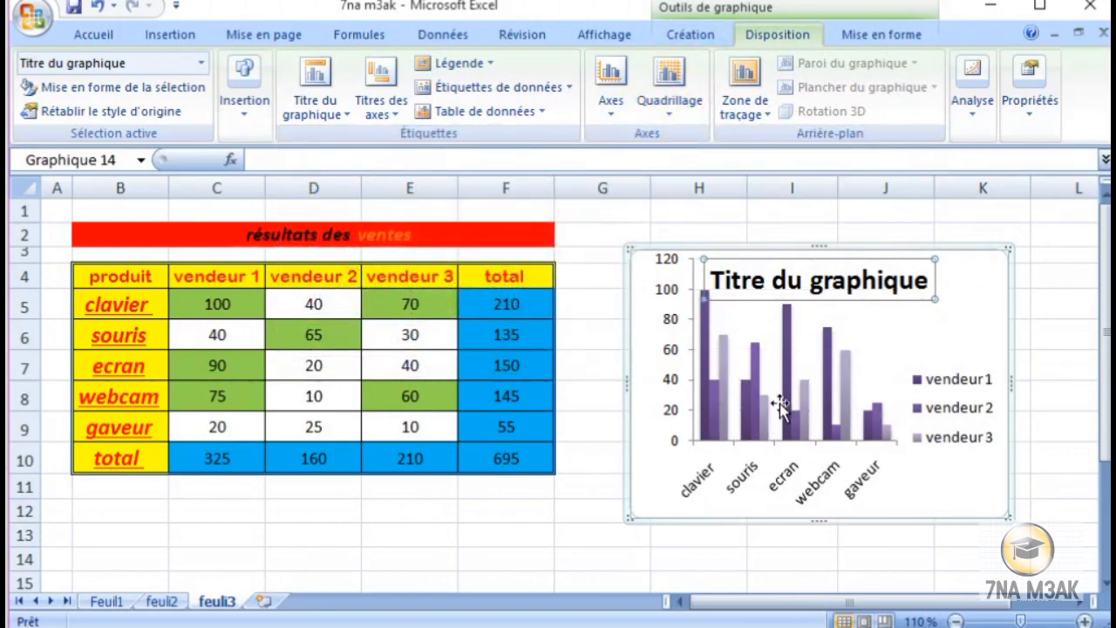
Fill the chart's plot area with the light peach shape fill
click(903, 348)
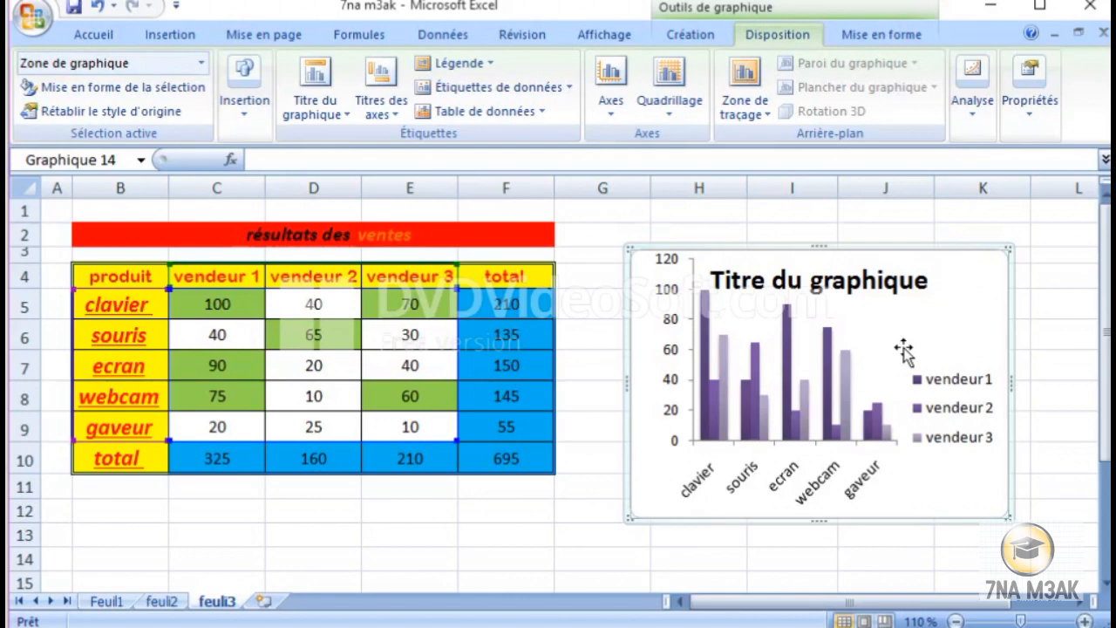
click(881, 34)
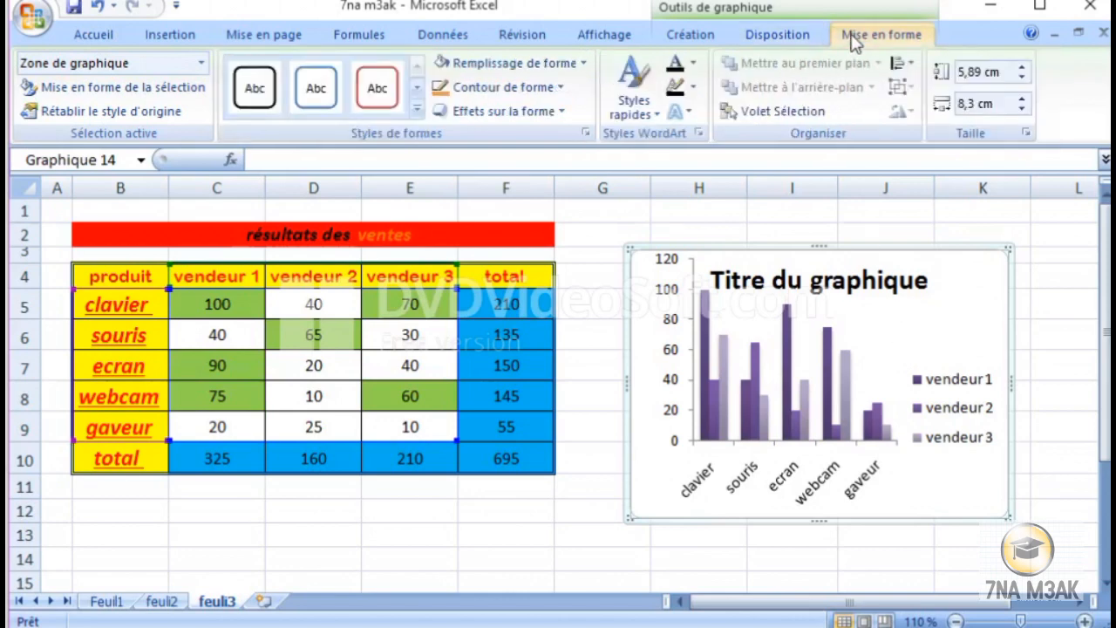
click(894, 307)
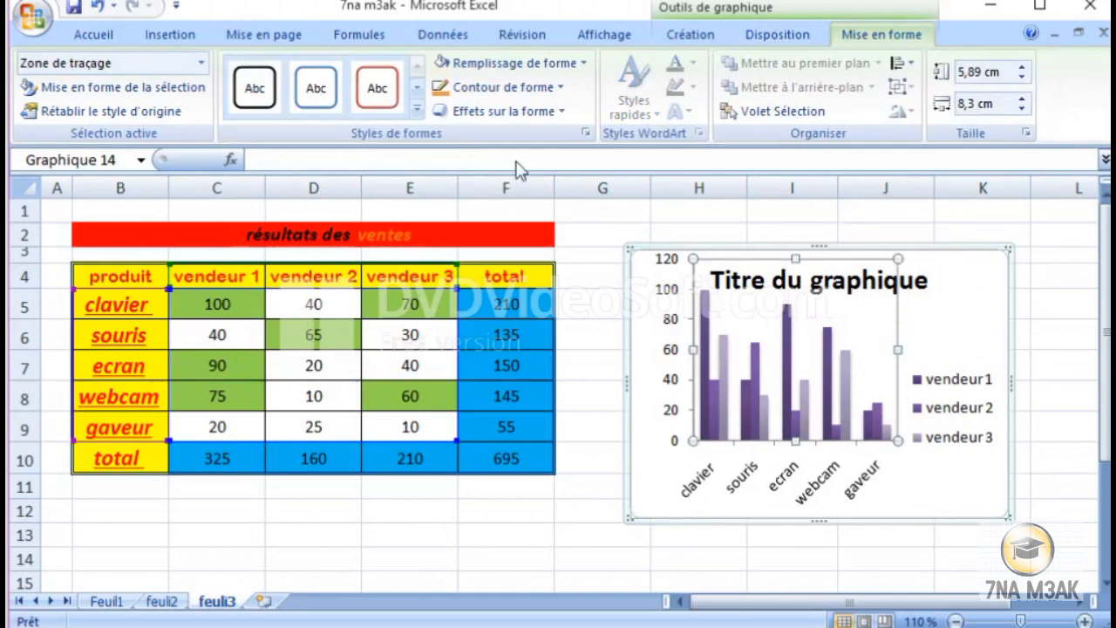
click(446, 68)
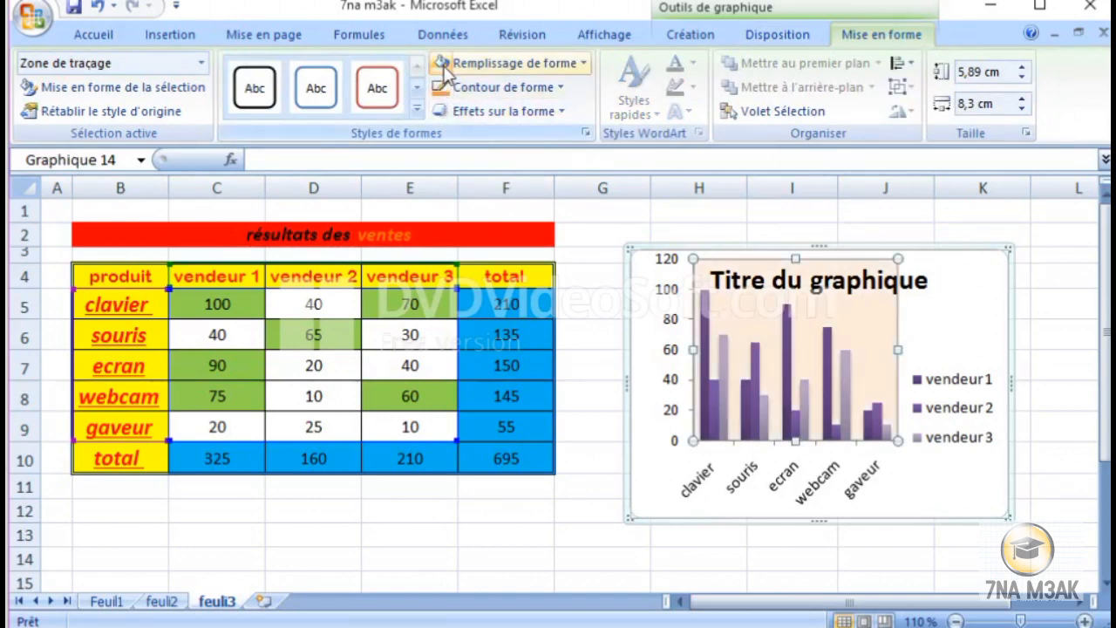
Fill the whole chart area with the same light peach colour and deselect the chart
click(949, 304)
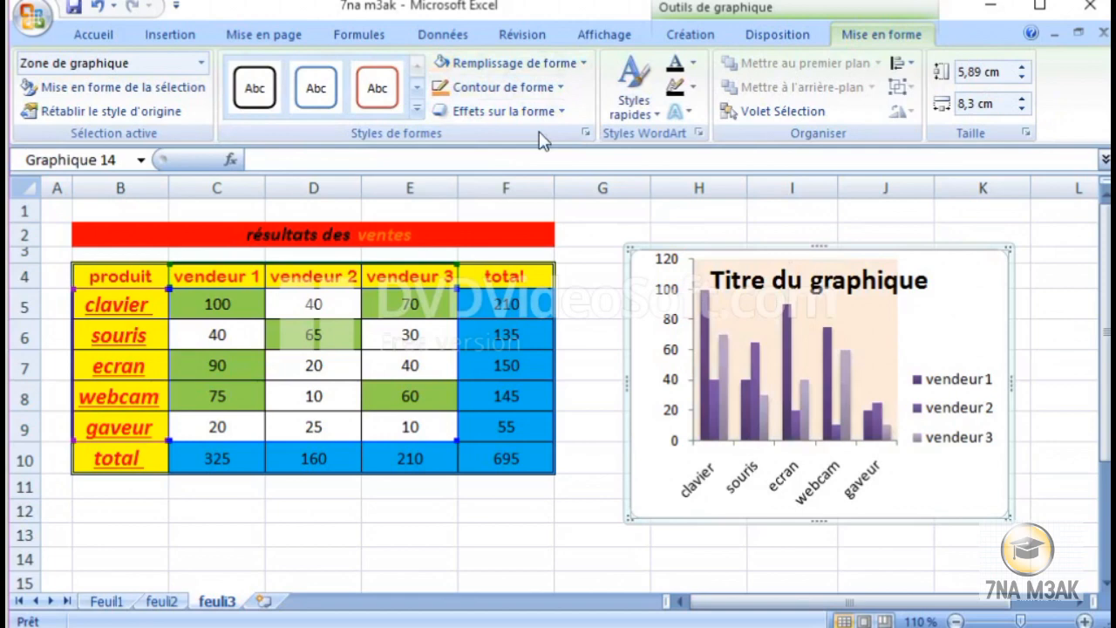
click(439, 69)
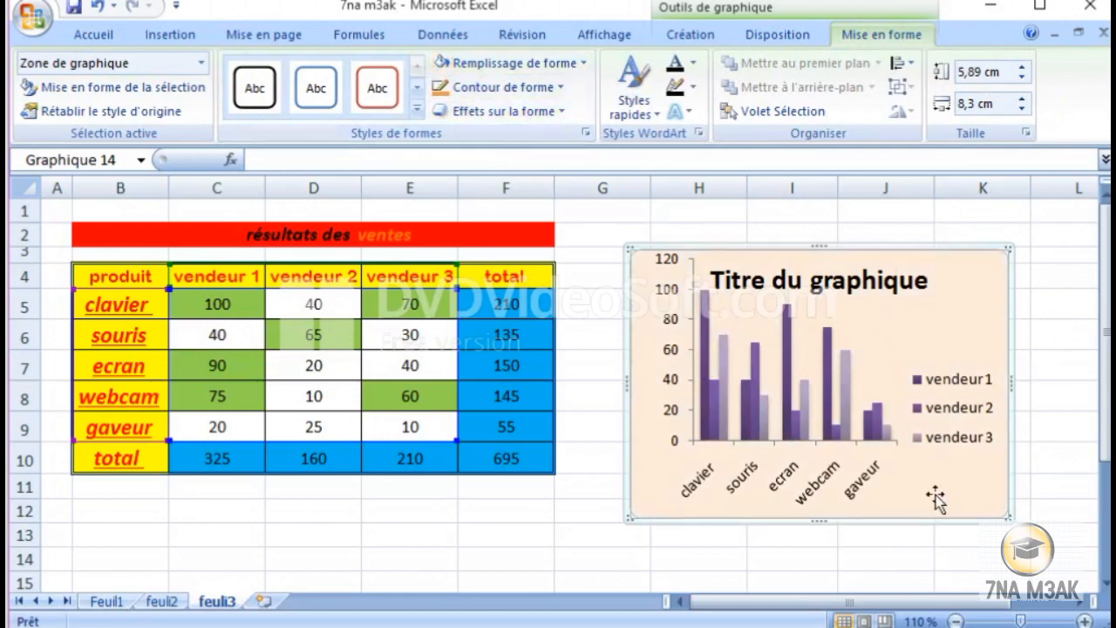
click(1064, 394)
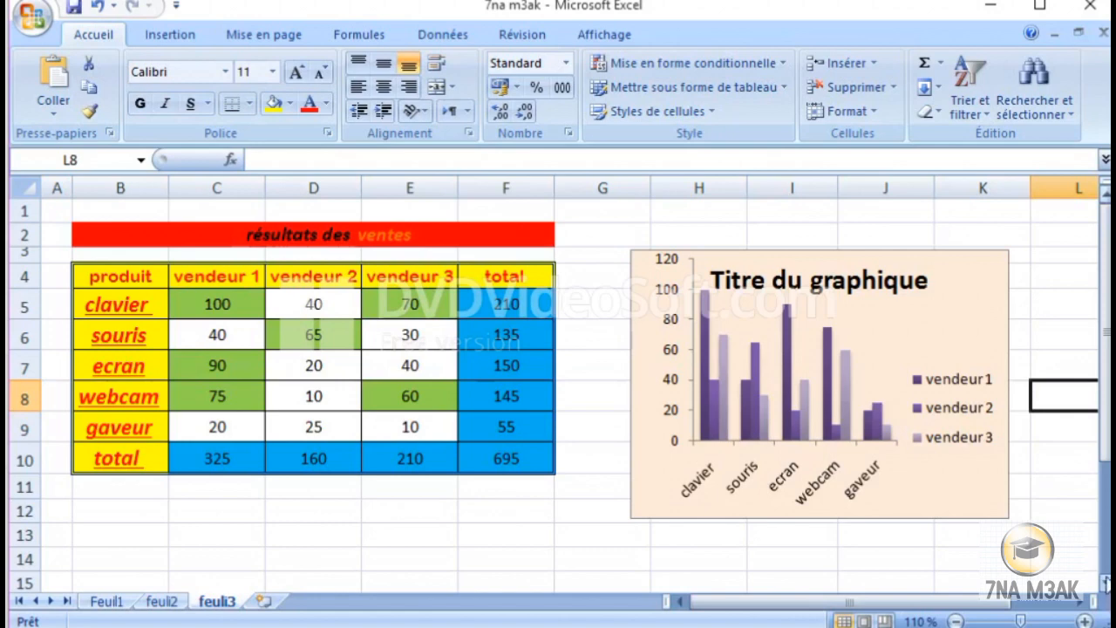
Insert a 2D stacked line chart with markers from the totals in C10:F10
scroll(1105, 586, down, 2)
scroll(1105, 585, down, 1)
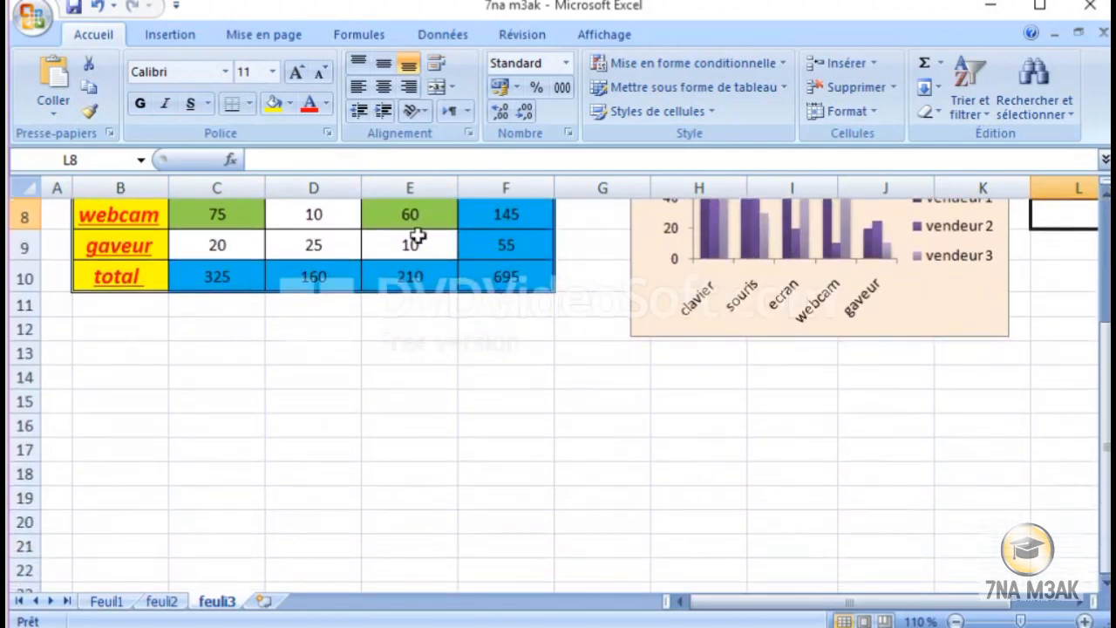
click(218, 277)
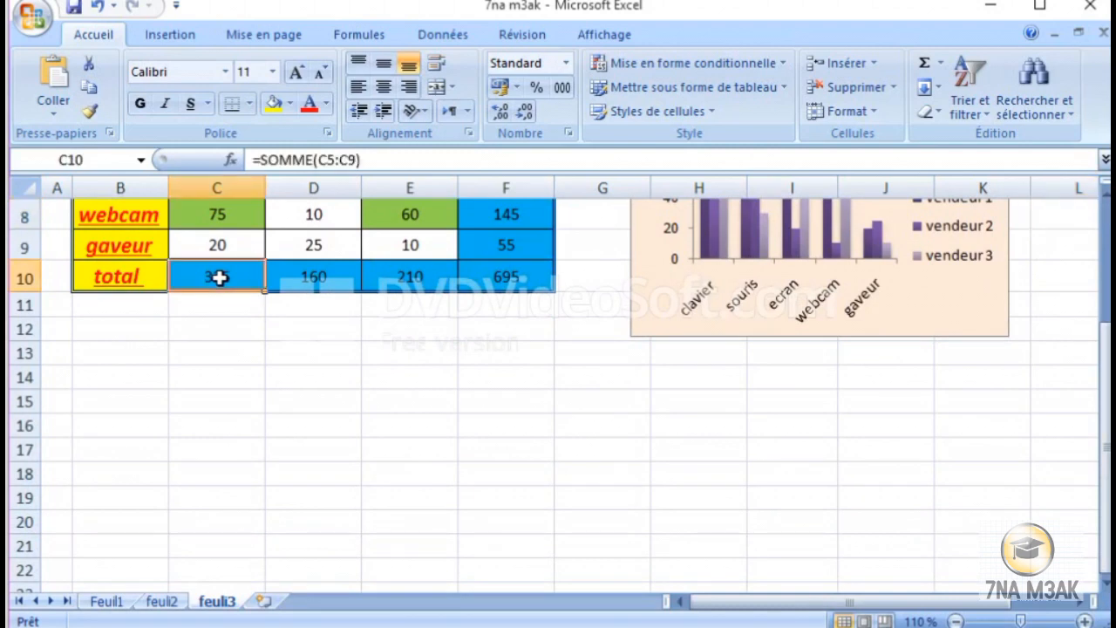
drag(218, 277, 501, 282)
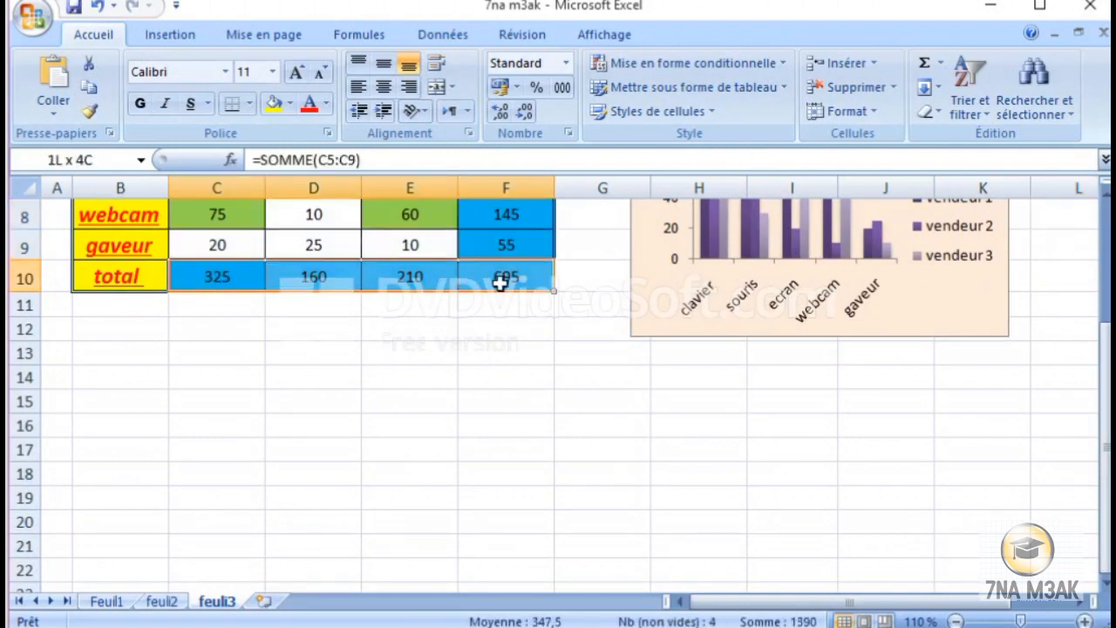
click(159, 40)
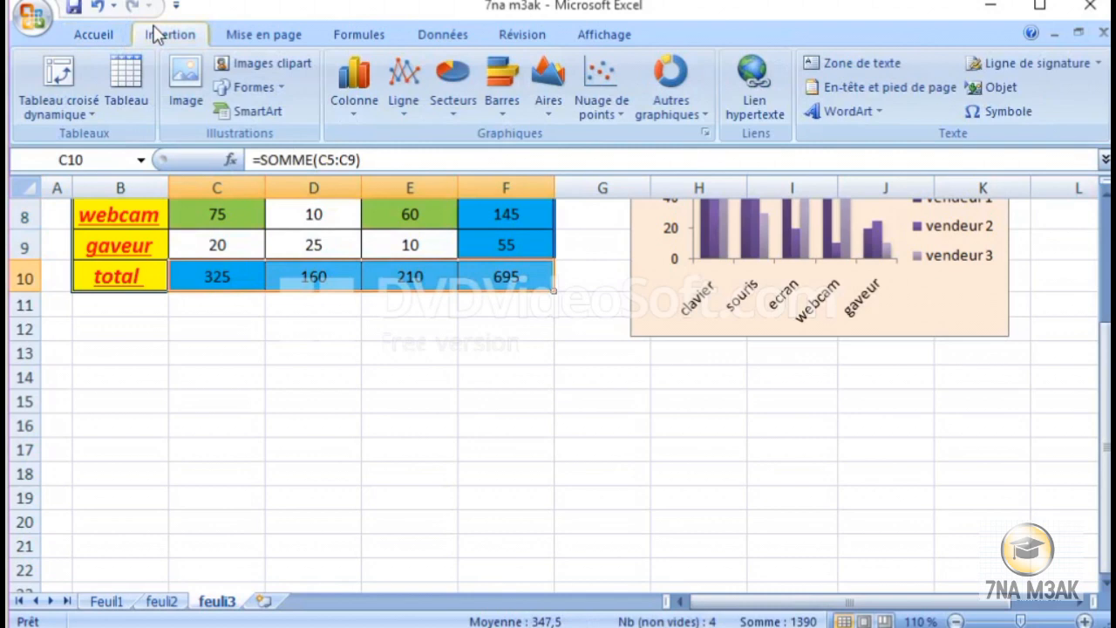
click(392, 103)
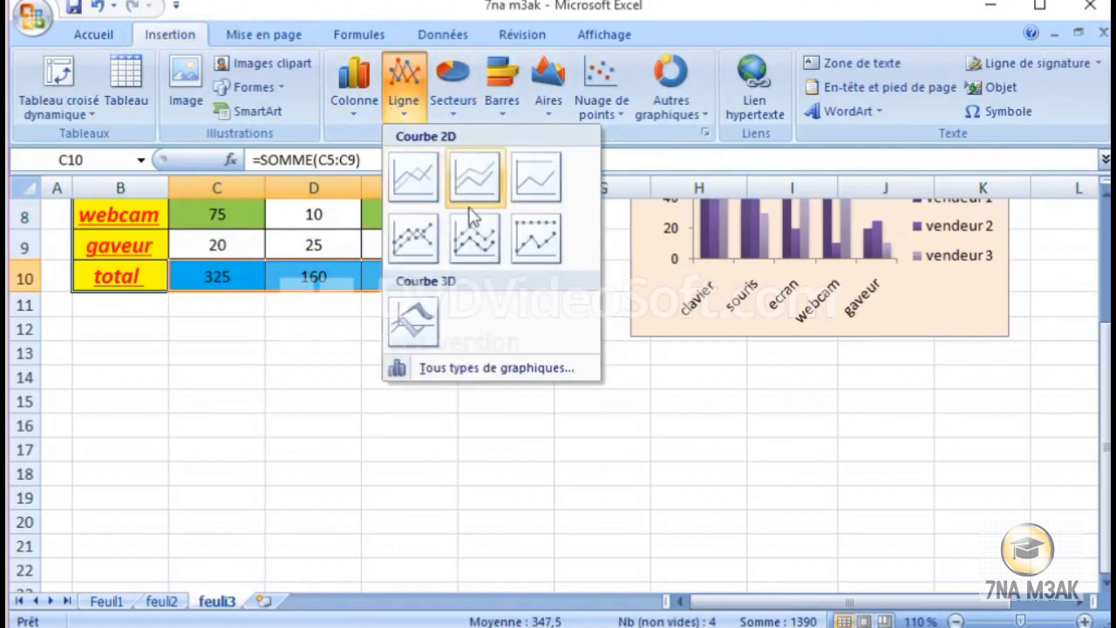
click(476, 243)
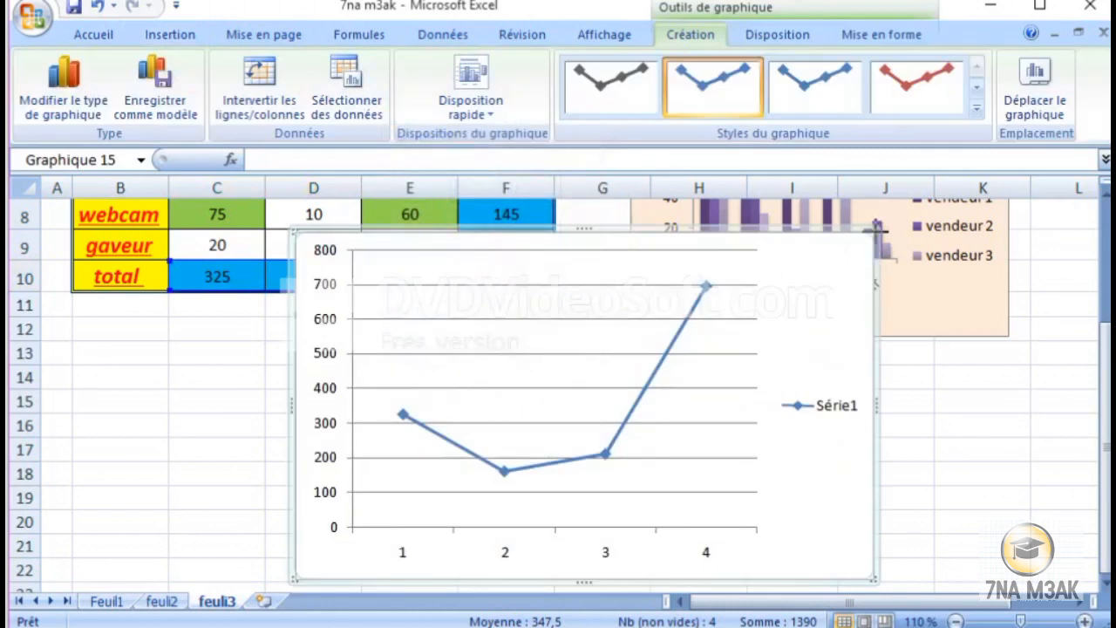
Shrink the line chart so its upper edge lies in row 13 below the table and its right edge in column I, and deselect it
drag(876, 229, 809, 361)
click(923, 390)
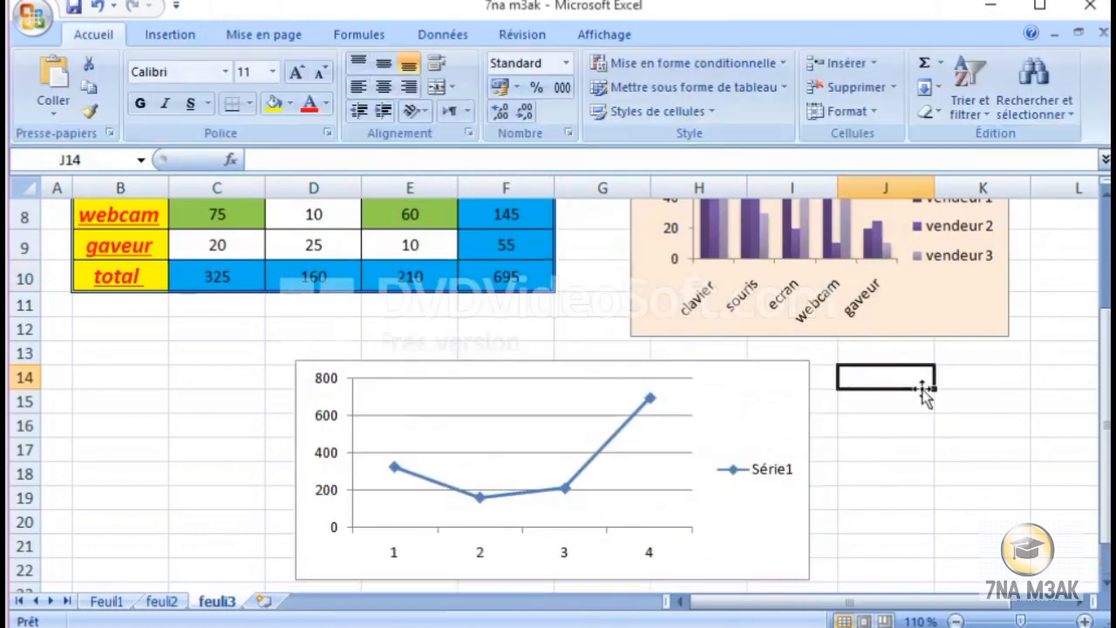
click(763, 441)
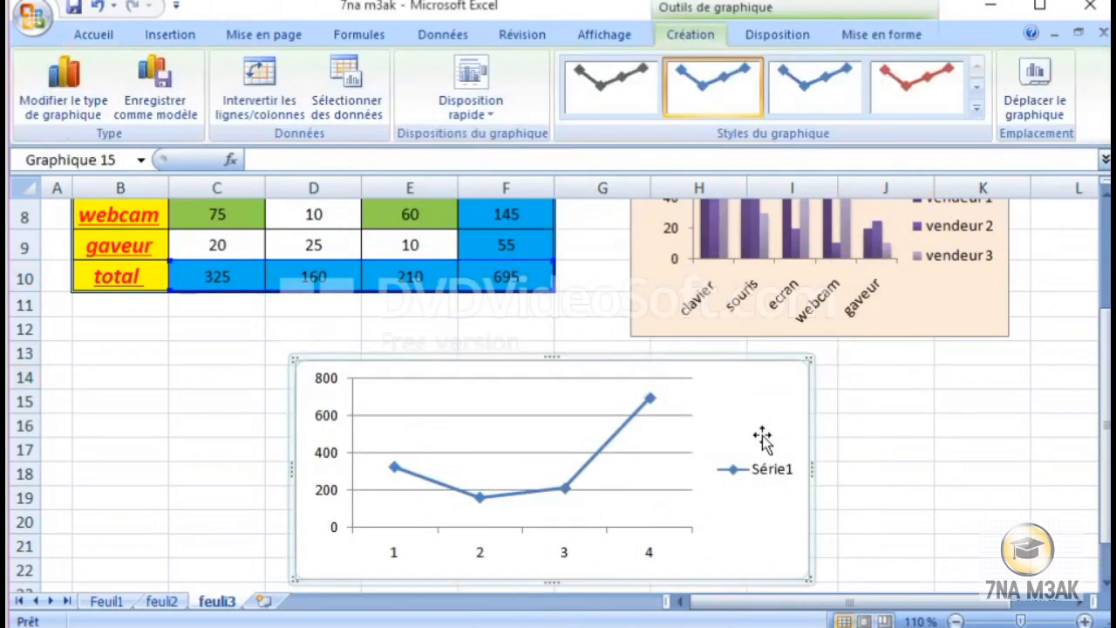
click(908, 423)
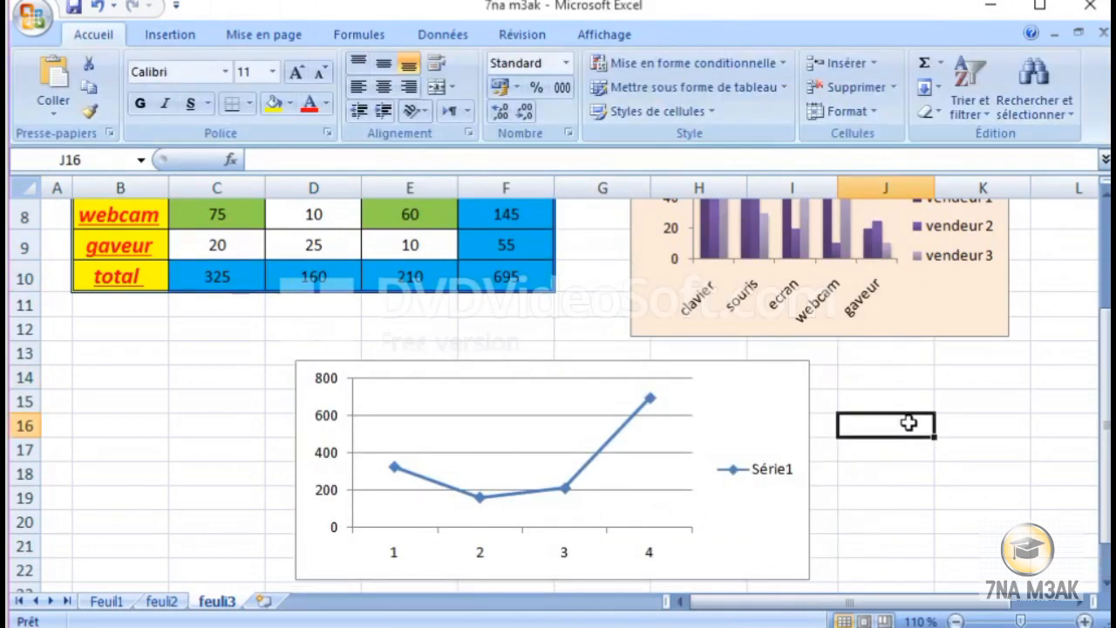